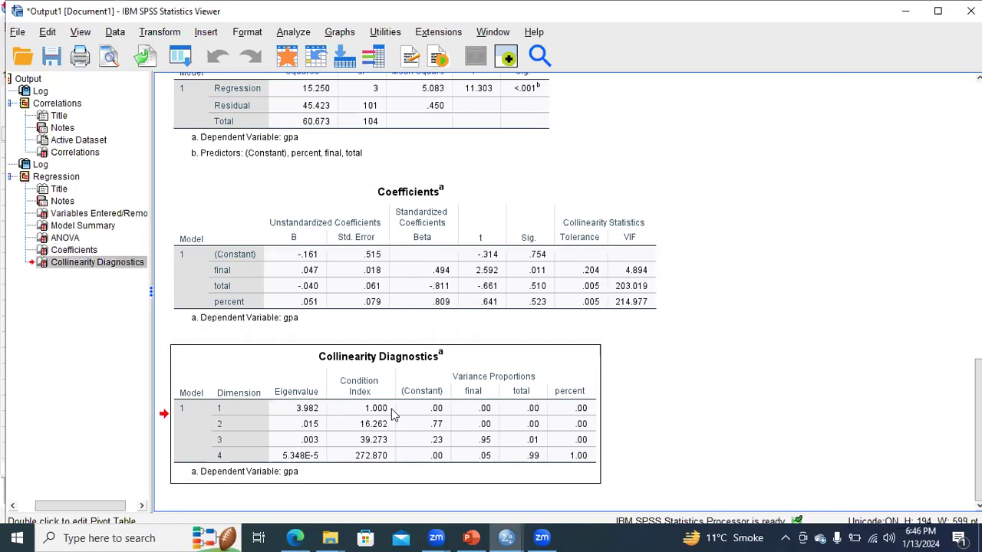
# - Examine the Coefficients table's collinearity statistics alongside the Collinearity Diagnostics table for the predictors final, total and percent
pyautogui.click(406, 290)
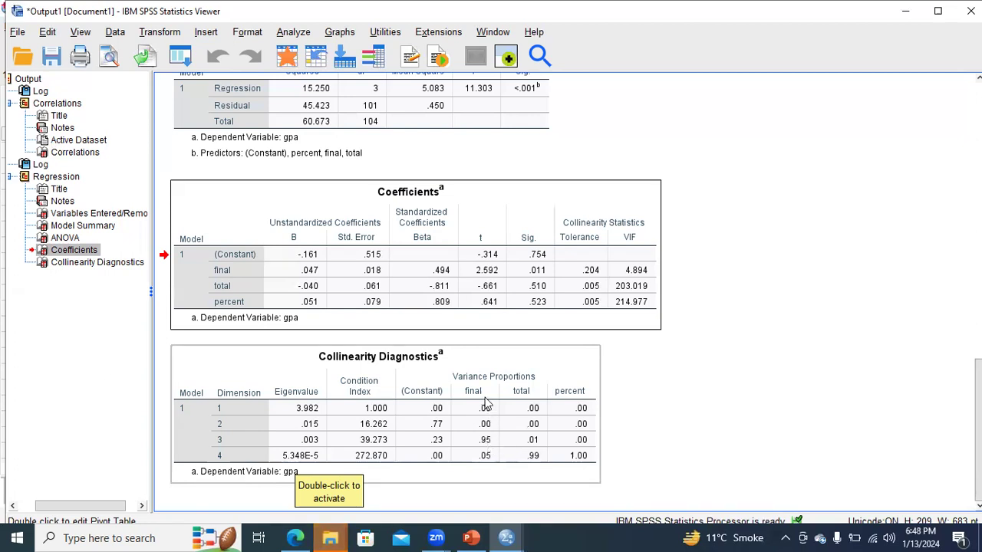
pyautogui.click(485, 448)
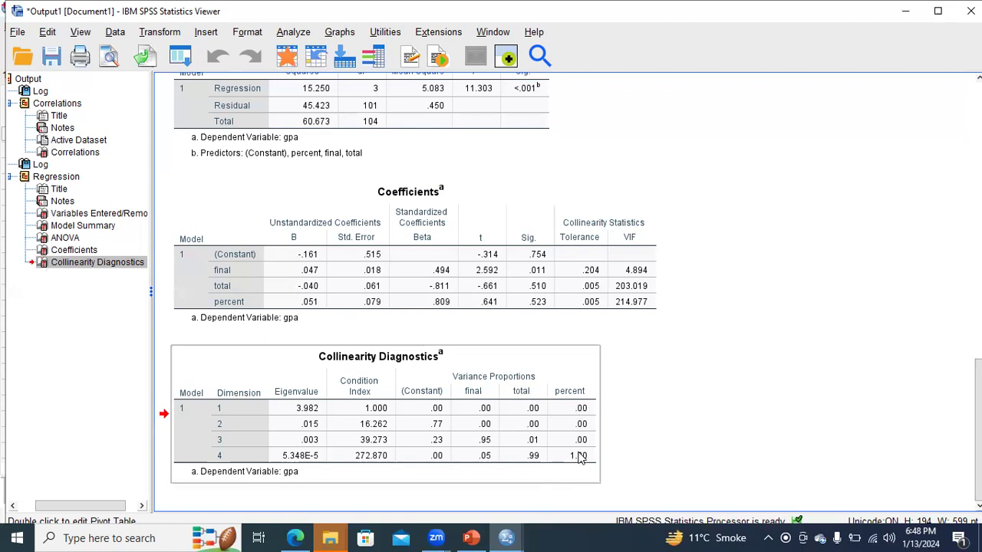
pyautogui.keyDown('ctrl'); pyautogui.click(252, 293); pyautogui.keyUp('ctrl')
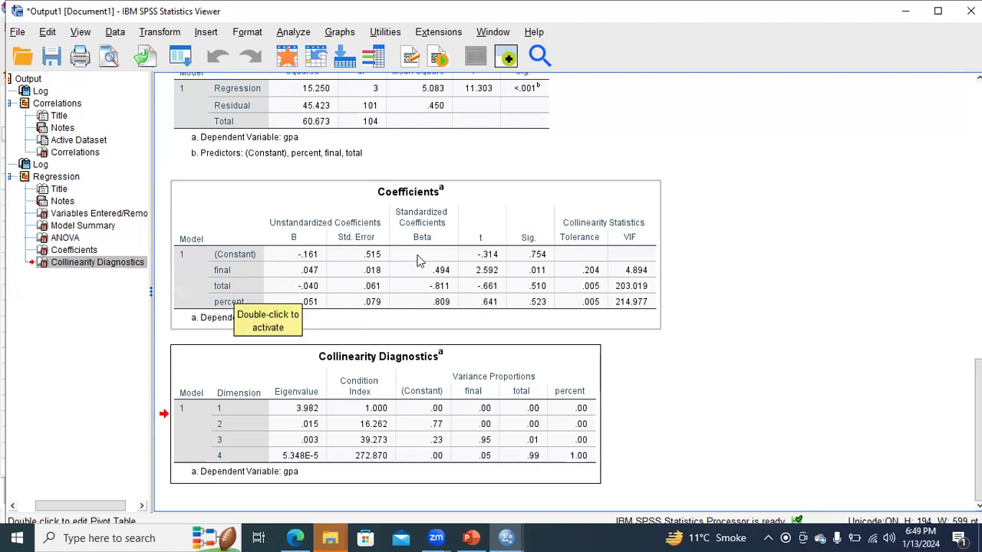
pyautogui.click(453, 481)
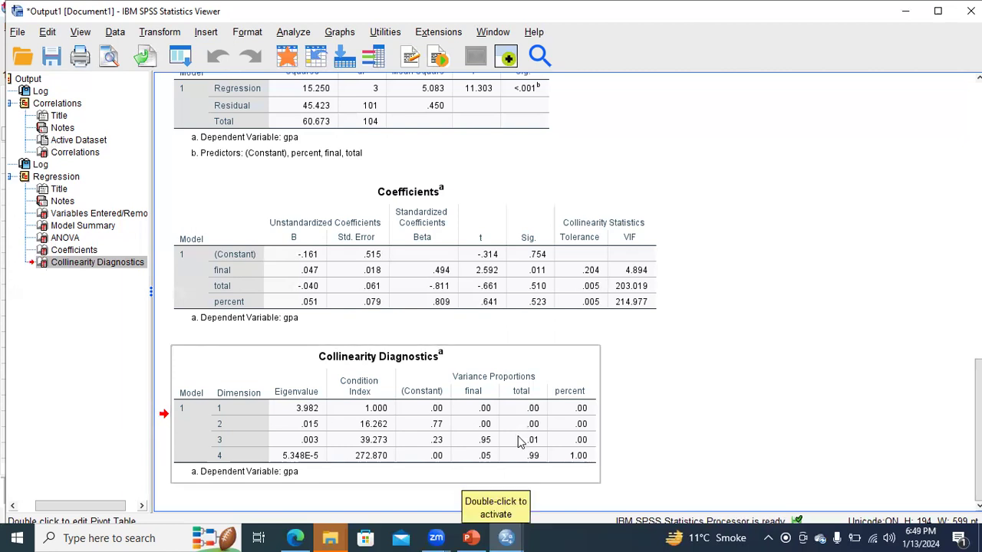
pyautogui.keyDown('ctrl'); pyautogui.click(276, 308); pyautogui.keyUp('ctrl')
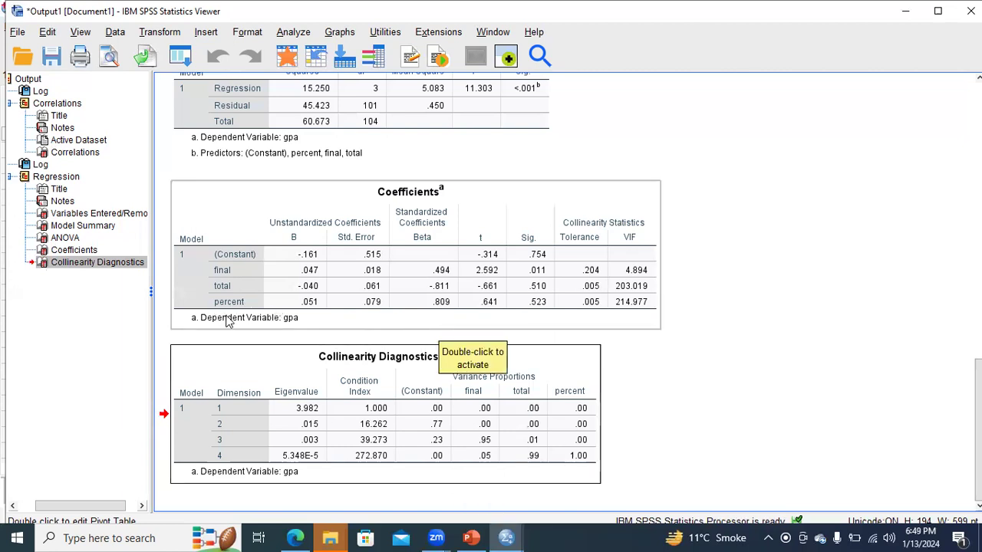
pyautogui.click(389, 362)
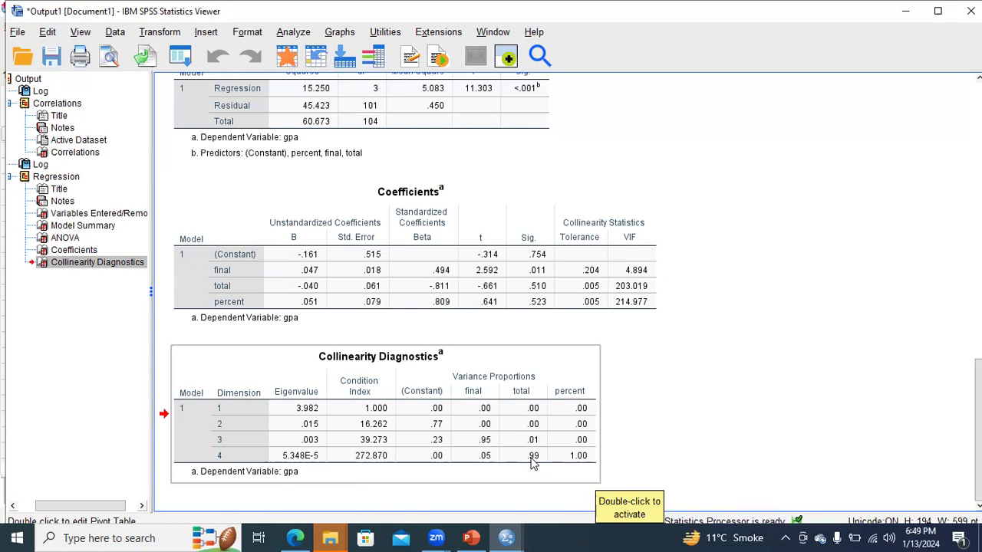
# - Switch to the Day 6 presentation in PowerPoint and start the slide show from slide 85, the multicollinearity decision table
pyautogui.click(472, 538)
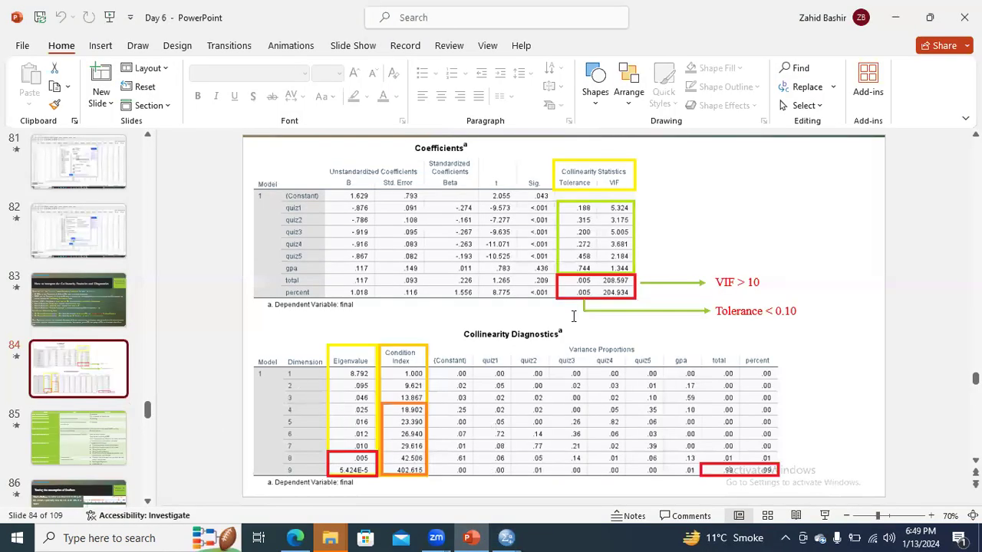
pyautogui.scroll(-1, 574, 316)
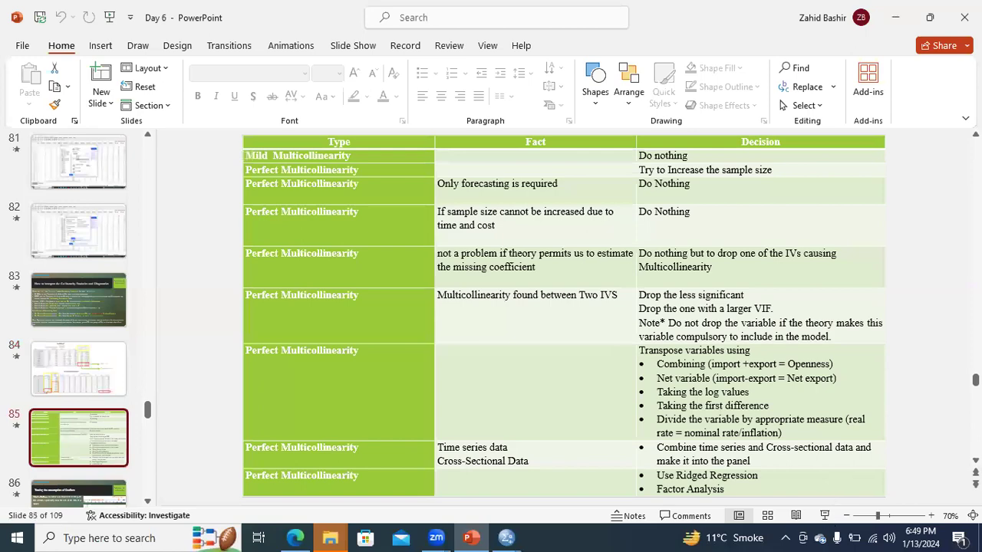
pyautogui.hotkey('shift', 'F5')
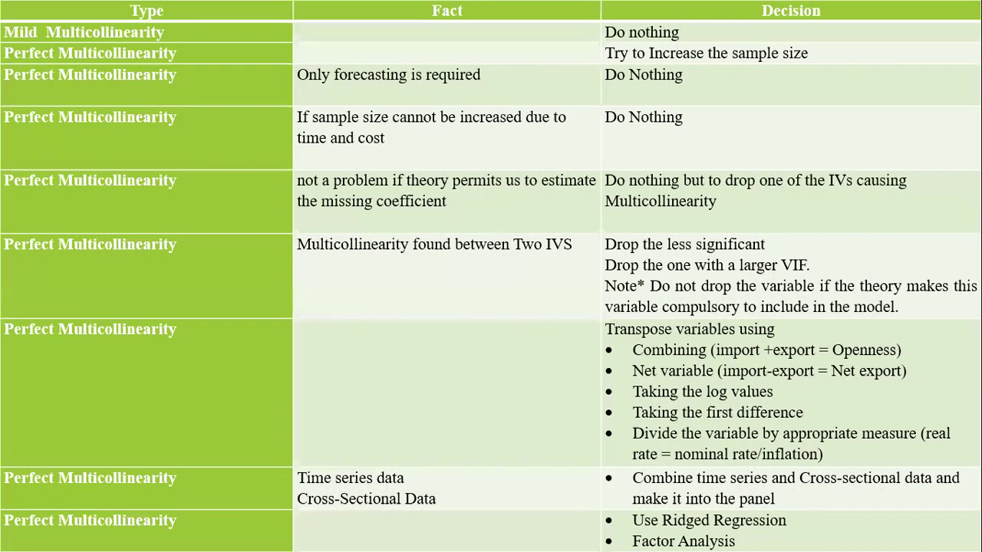
# - Open the slide show options on the multicollinearity decision table slide
pyautogui.rightClick(306, 530)
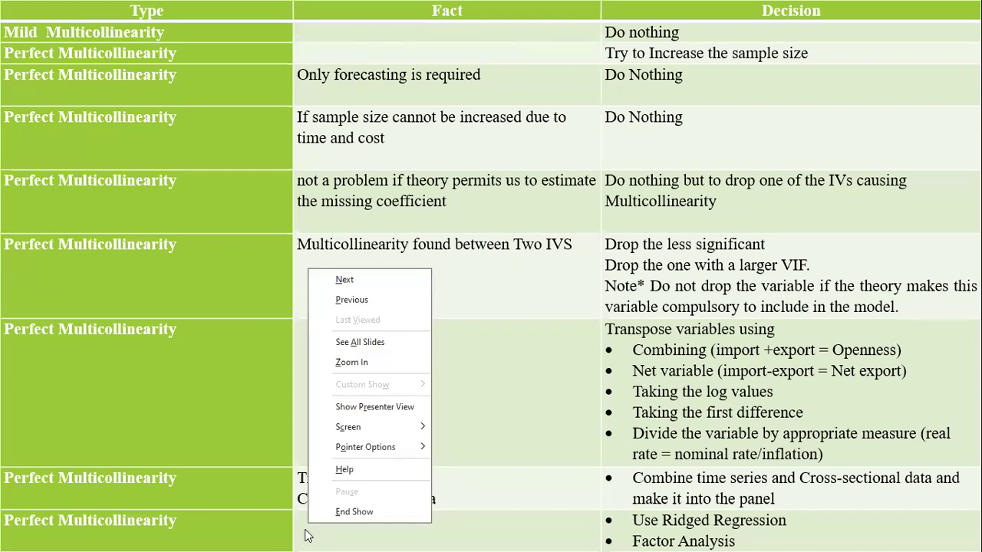
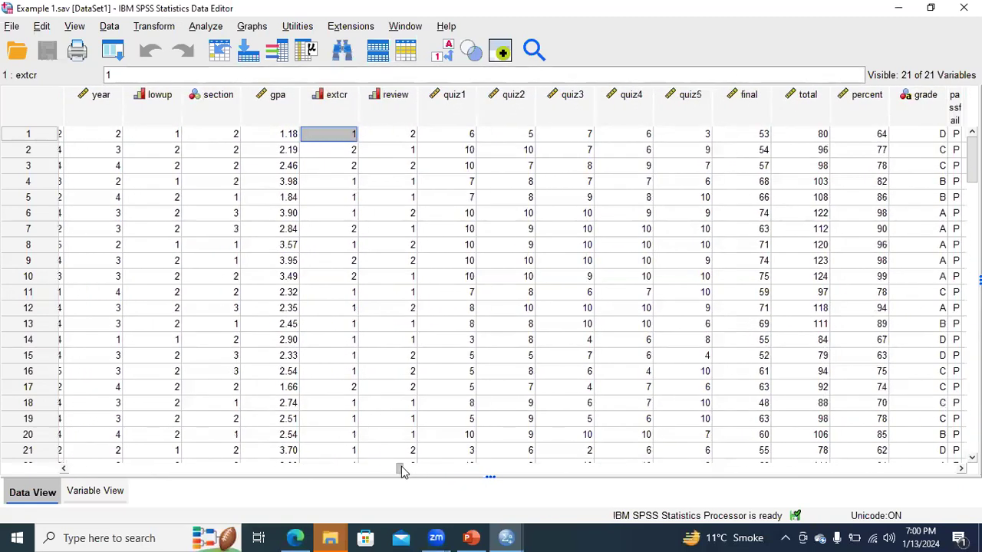
# - Switch to the desktop and open the Example 6 dataset from the Datasets folder inside Day 6
pyautogui.click(894, 13)
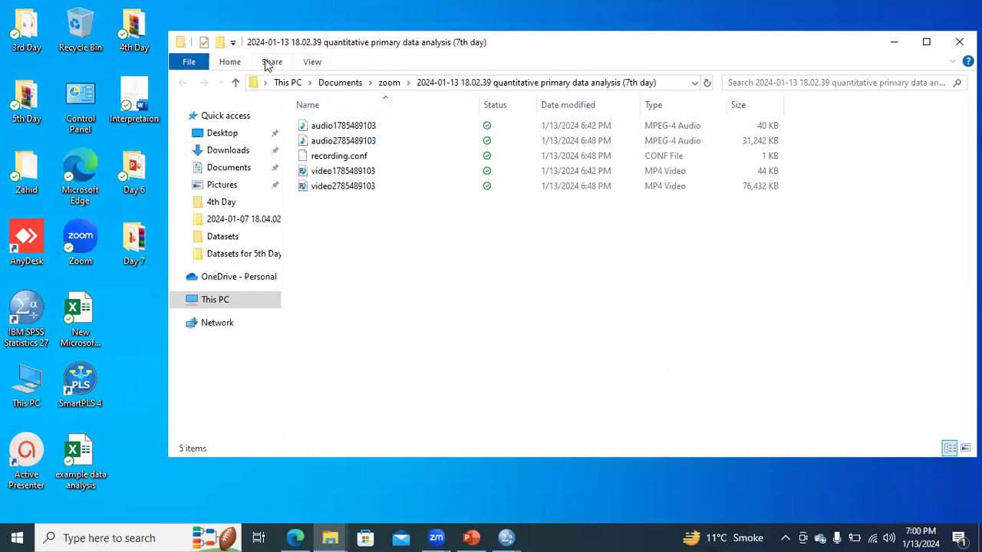
pyautogui.click(27, 40)
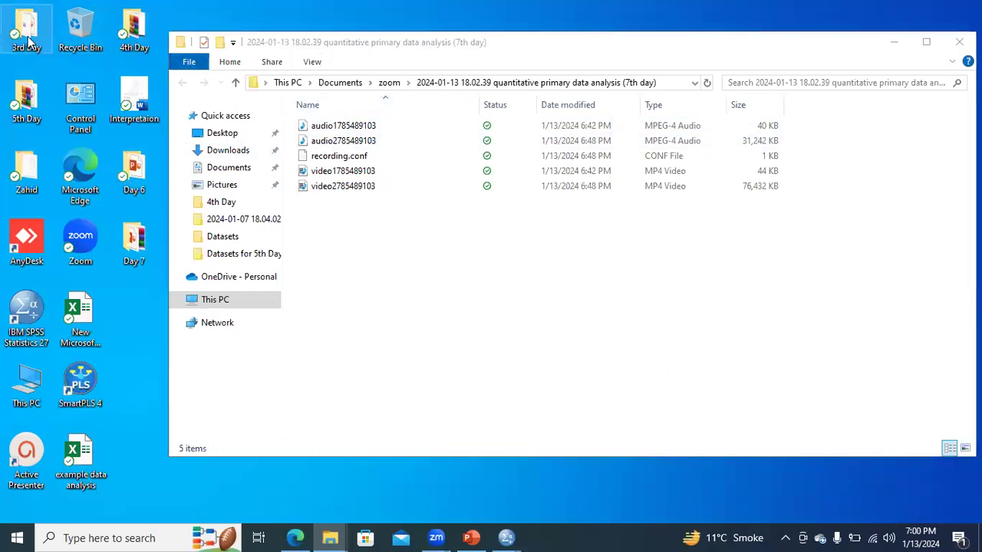
pyautogui.doubleClick(26, 40)
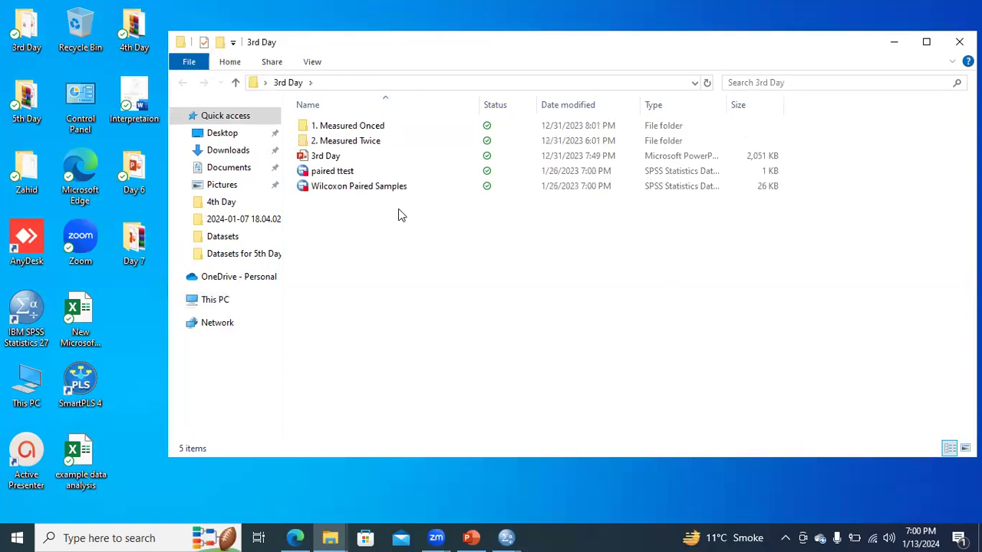
pyautogui.click(902, 48)
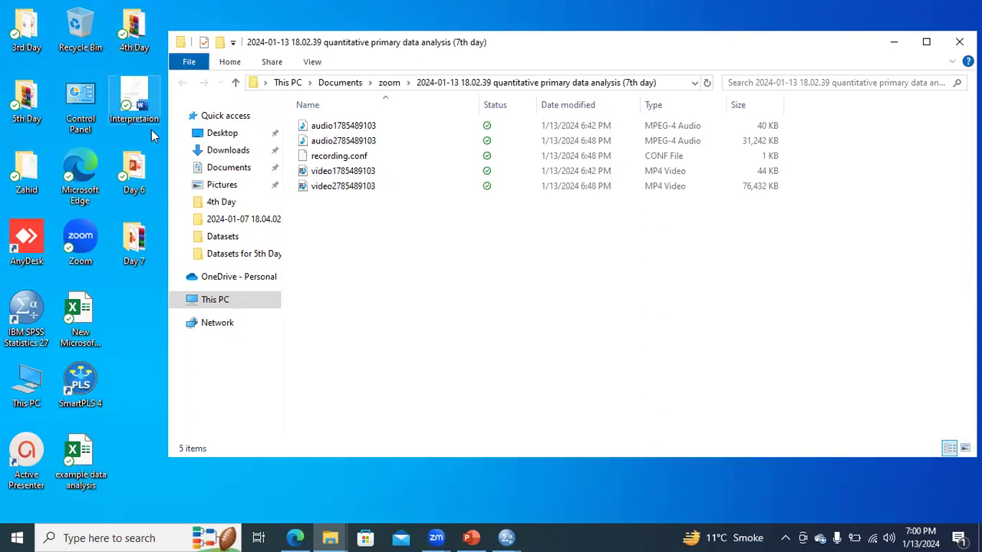
pyautogui.click(894, 43)
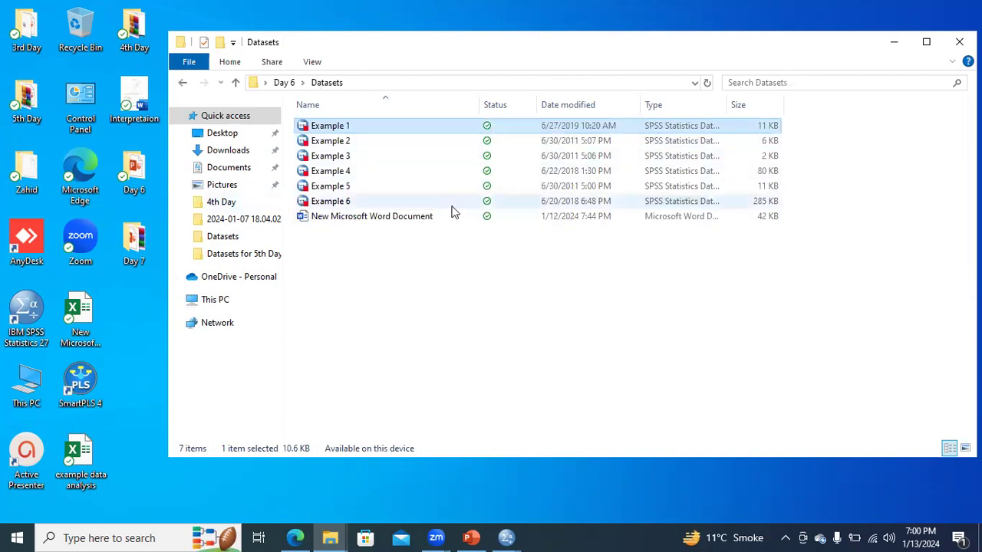
pyautogui.click(367, 201)
pyautogui.doubleClick(367, 201)
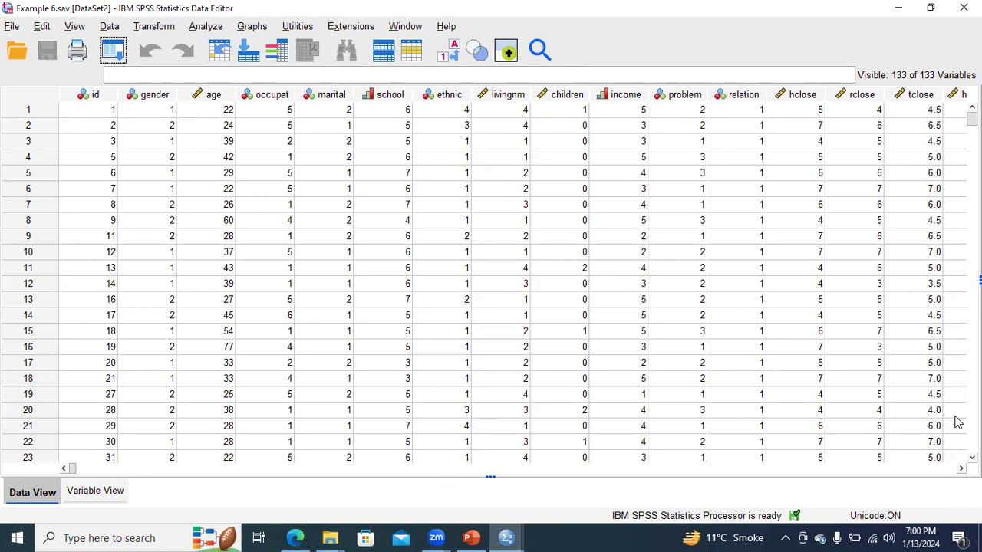
# - Look through the Example 6 variables and highlight the rsevere1, hcontro1 and hcontro2 columns in turn, finishing on hcontro1
pyautogui.hscroll(8, 491, 284)
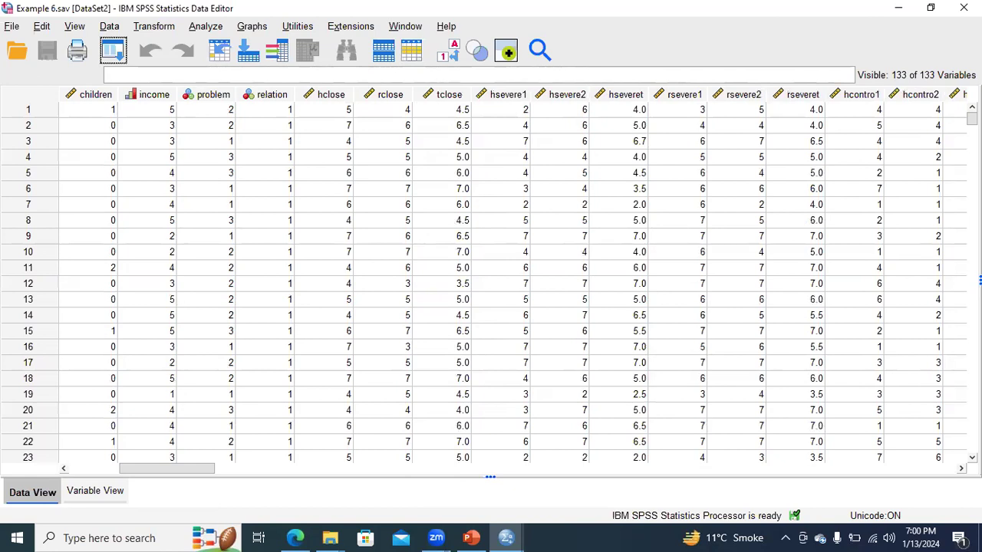
pyautogui.hscroll(1, 491, 283)
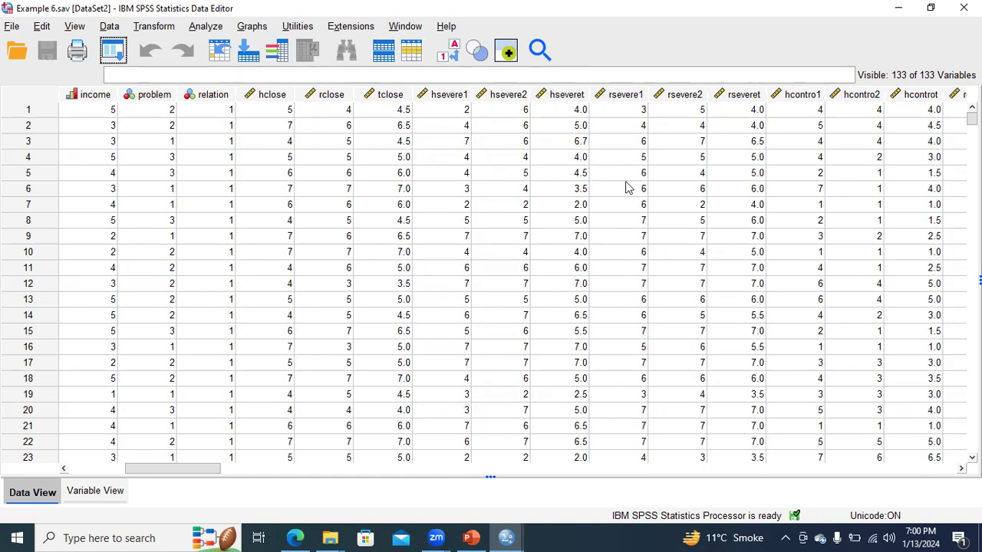
pyautogui.click(636, 112)
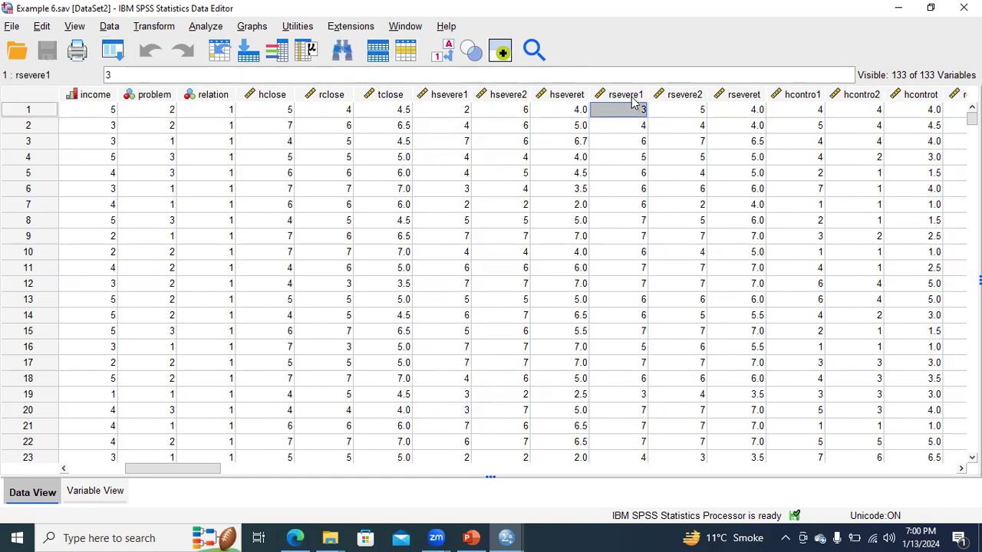
pyautogui.click(632, 98)
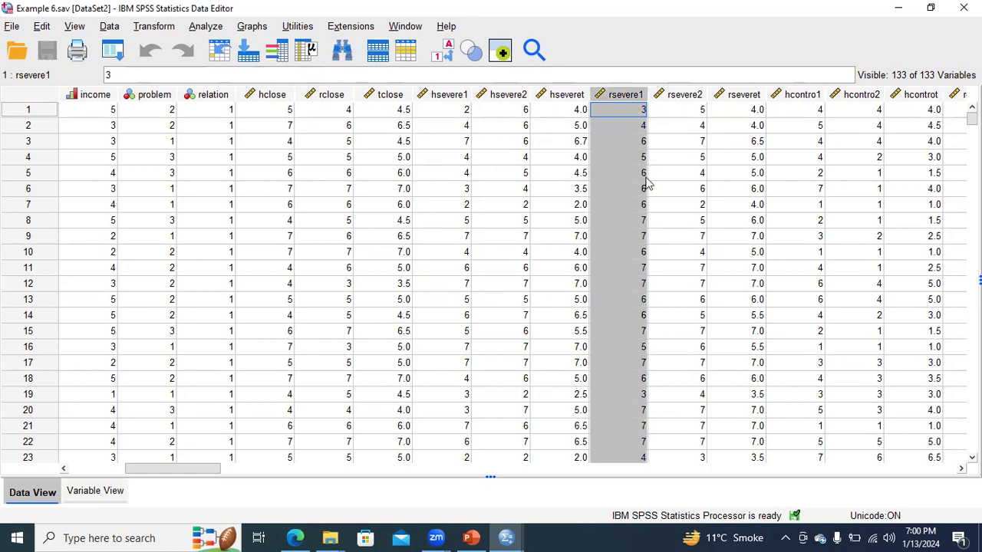
pyautogui.click(802, 95)
pyautogui.click(856, 97)
pyautogui.click(813, 98)
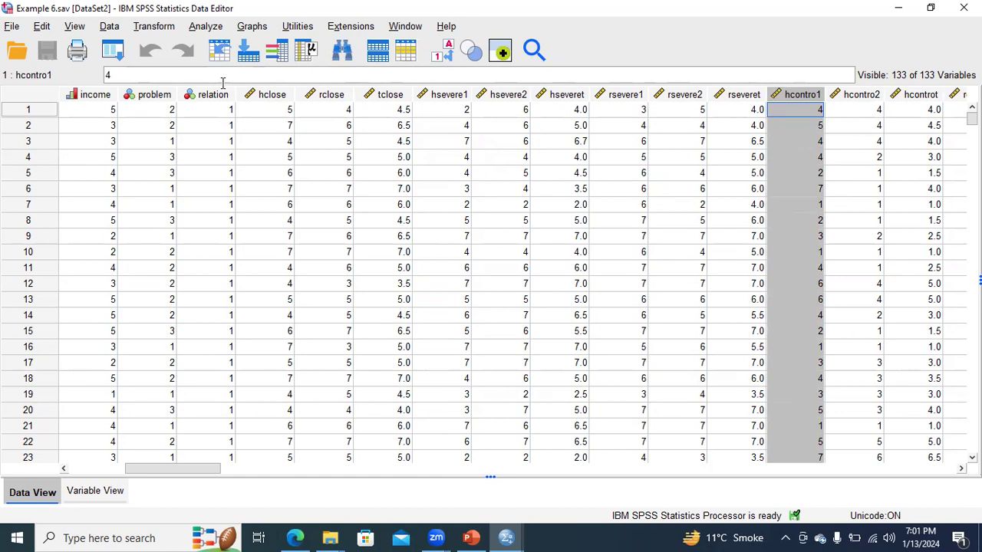
# - Check the outlier detection procedure slide in the Day 6 PowerPoint presentation and return to the Example 6 data in SPSS
pyautogui.click(469, 538)
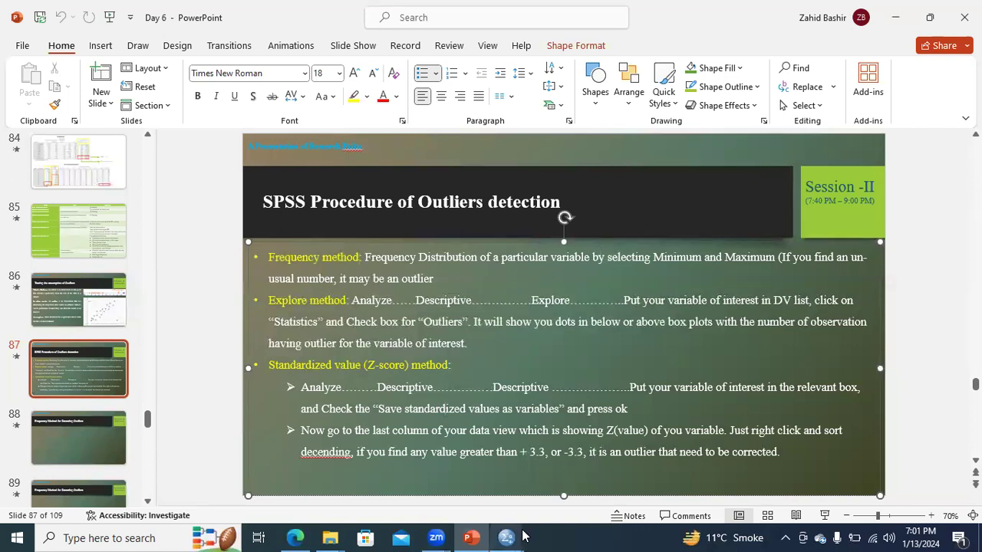
pyautogui.moveTo(506, 537)
pyautogui.click(627, 490)
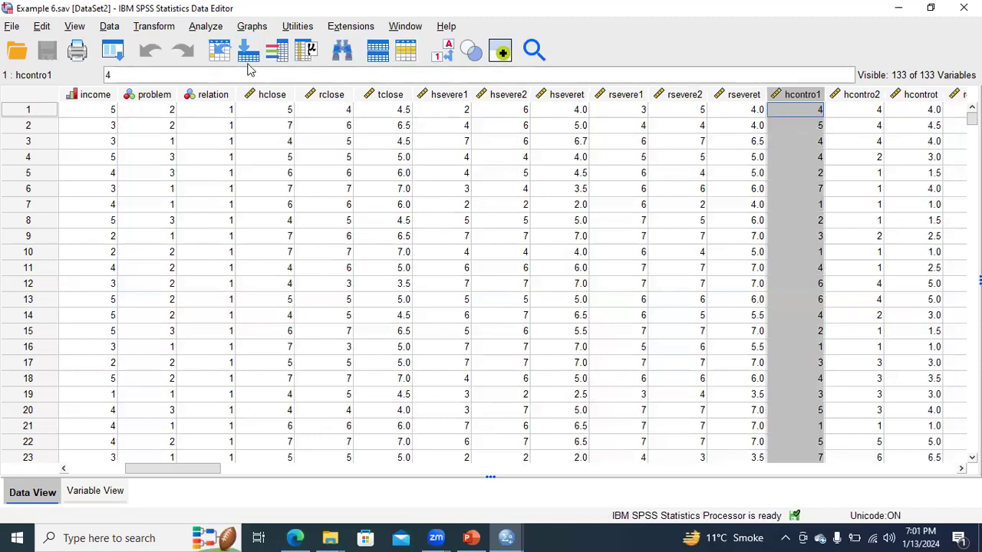
# - Start a Frequencies analysis and show its variable list by variable names instead of labels
pyautogui.click(209, 28)
pyautogui.moveTo(227, 83)
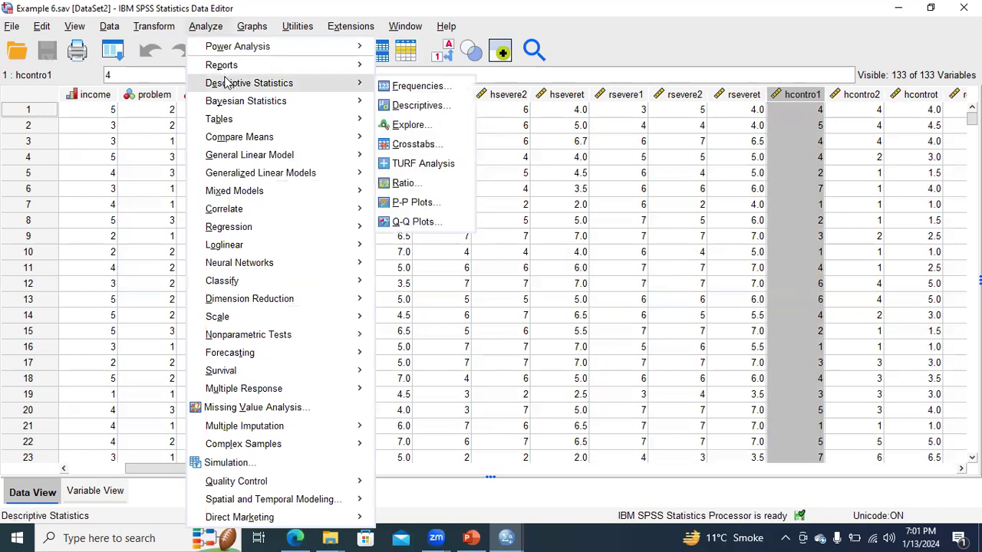
pyautogui.click(398, 87)
pyautogui.moveTo(436, 214); pyautogui.dragTo(434, 207)
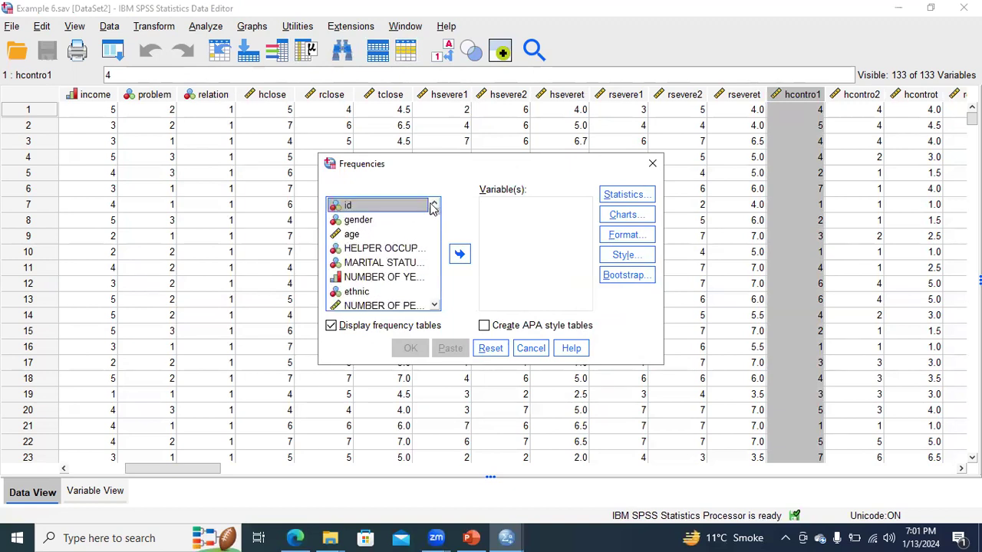
pyautogui.rightClick(386, 213)
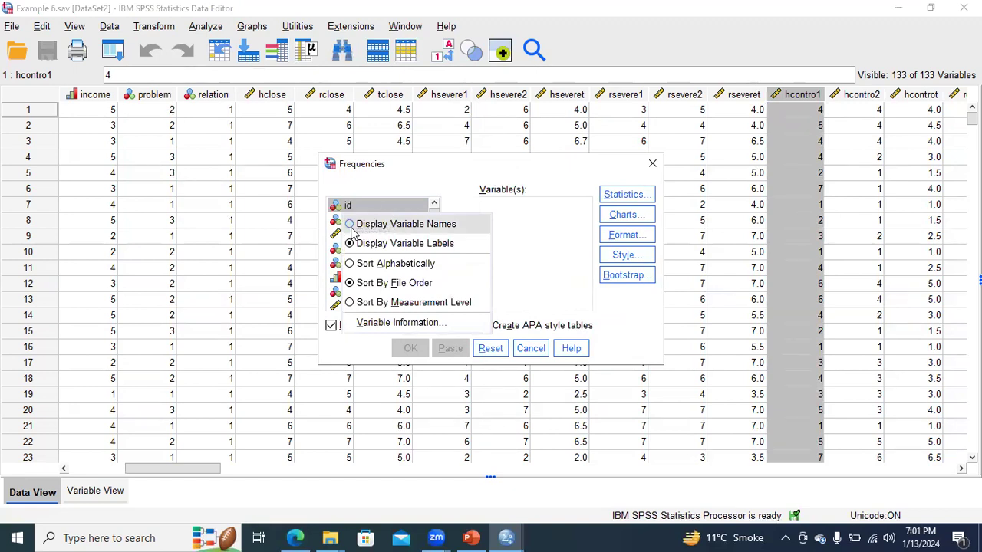
pyautogui.click(353, 225)
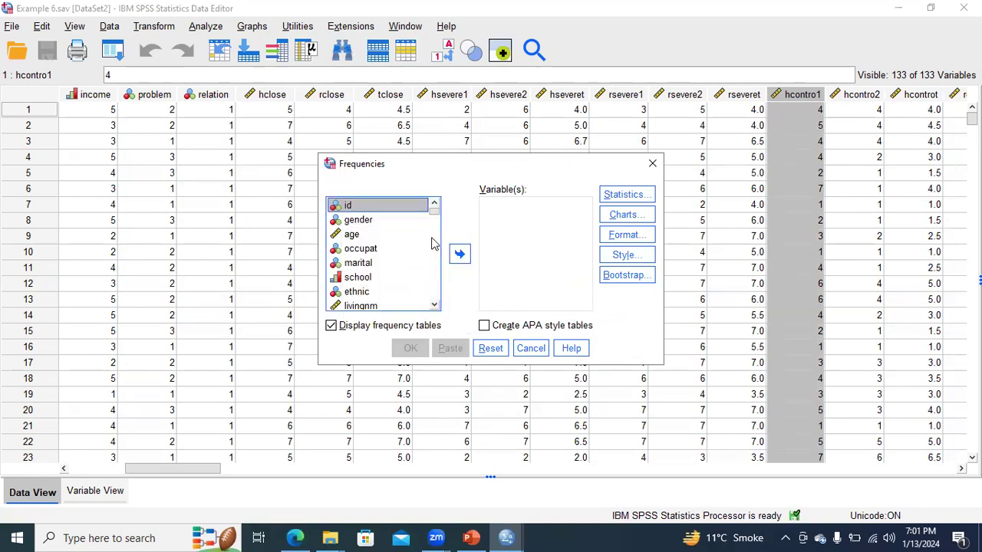
# - Add hcontro1 and hcontro2 as the variables of the Frequencies analysis
pyautogui.moveTo(435, 218)
pyautogui.mouseDown()
pyautogui.moveTo(437, 231)
pyautogui.moveTo(435, 204)
pyautogui.mouseUp()
pyautogui.moveTo(434, 207); pyautogui.dragTo(435, 224)
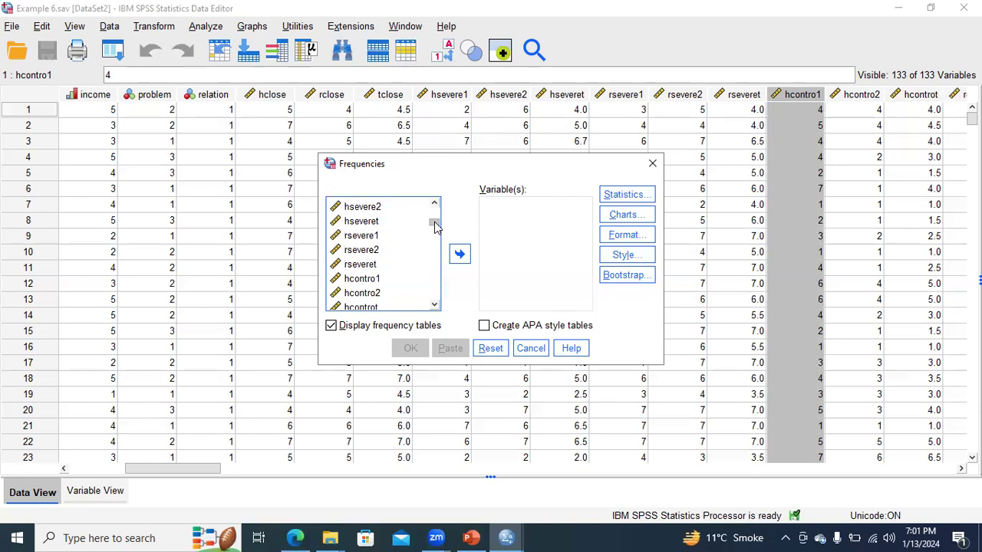
pyautogui.click(361, 281)
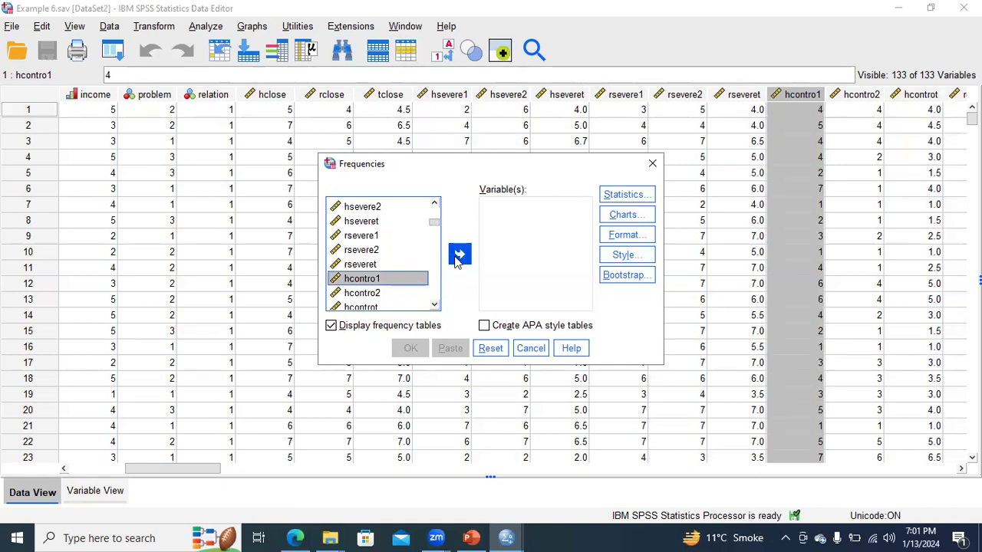
pyautogui.click(459, 257)
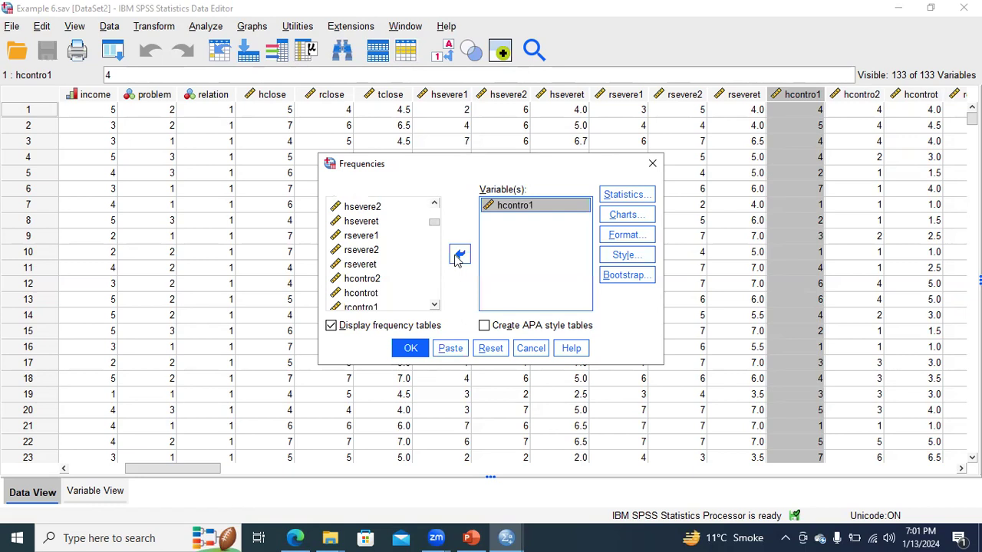
pyautogui.click(376, 280)
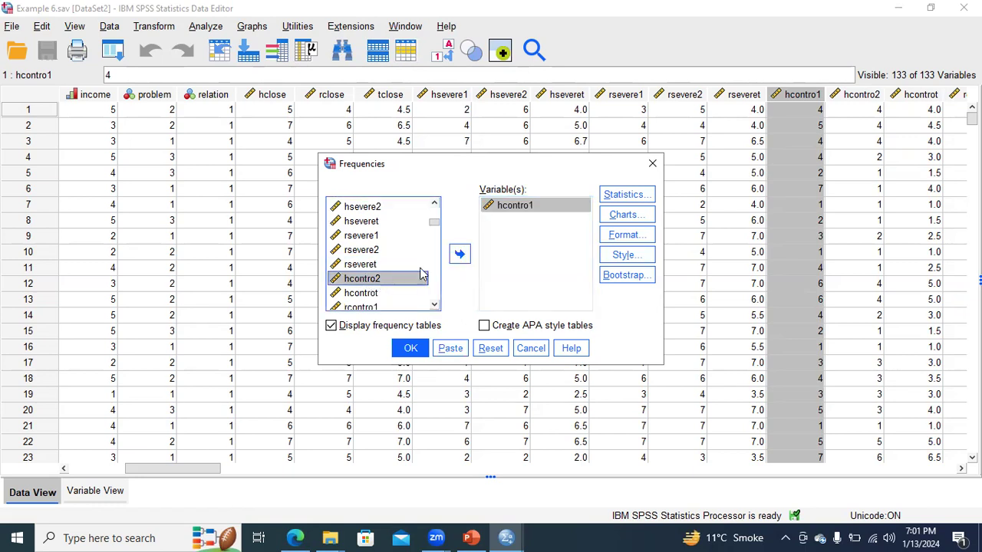
pyautogui.click(460, 255)
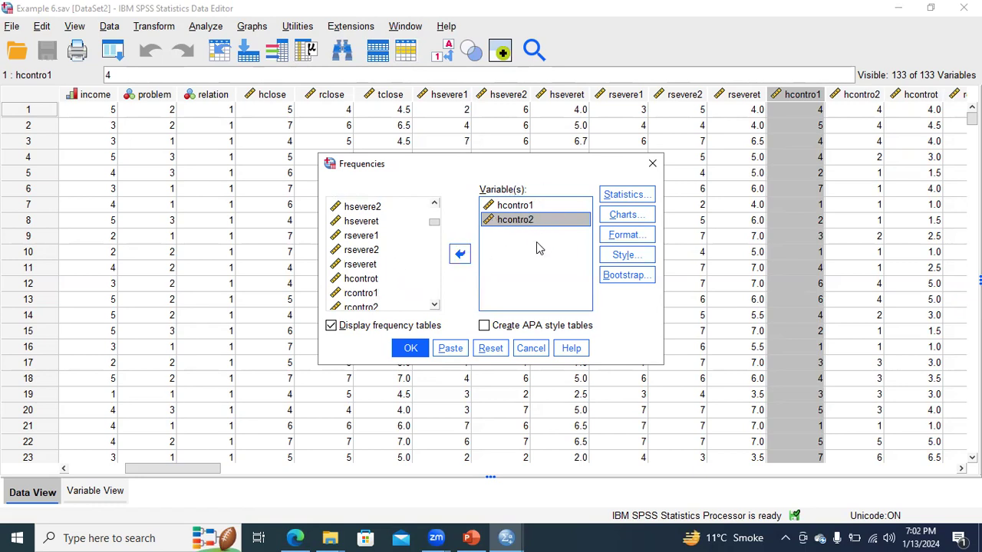
# - Request the minimum and maximum statistics and run the Frequencies analysis
pyautogui.click(623, 197)
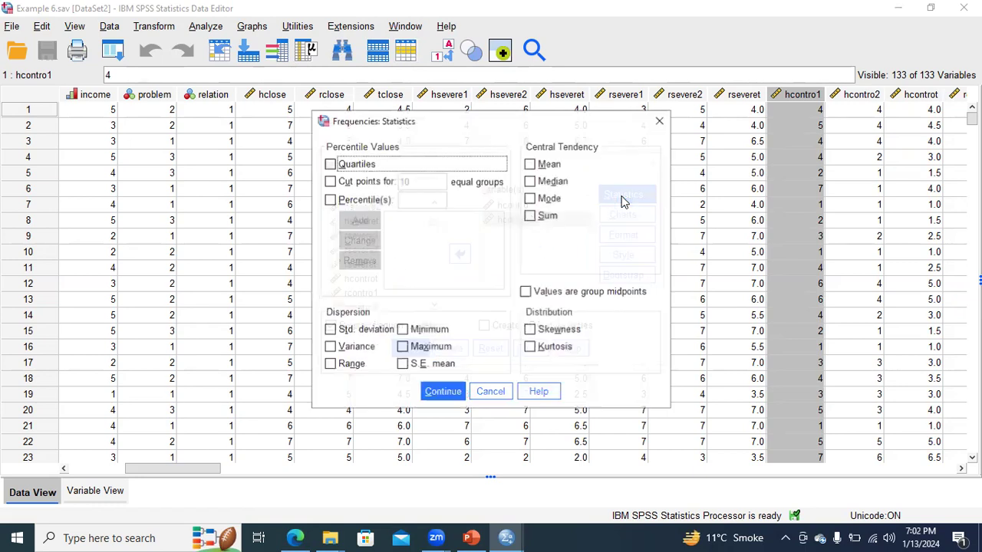
pyautogui.click(402, 331)
pyautogui.click(402, 347)
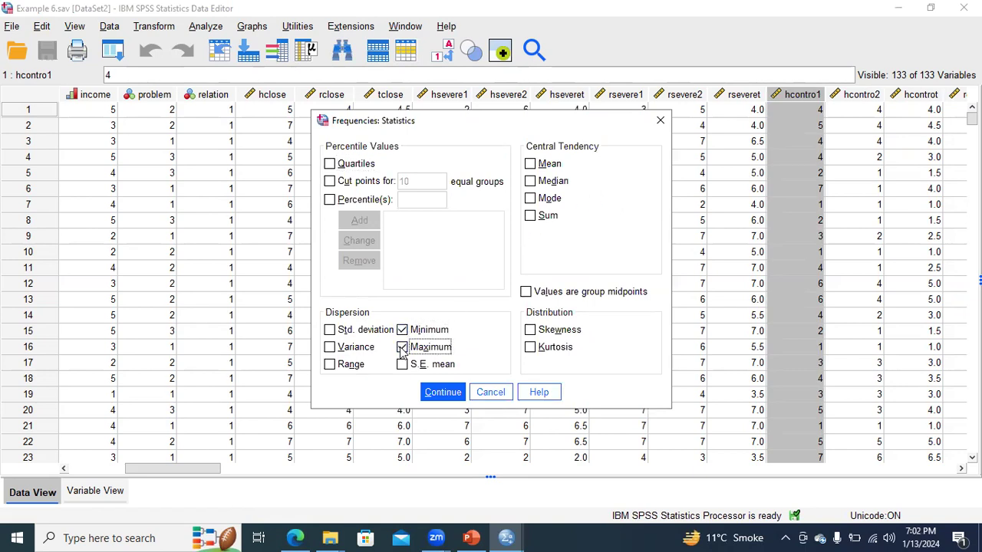
pyautogui.click(441, 393)
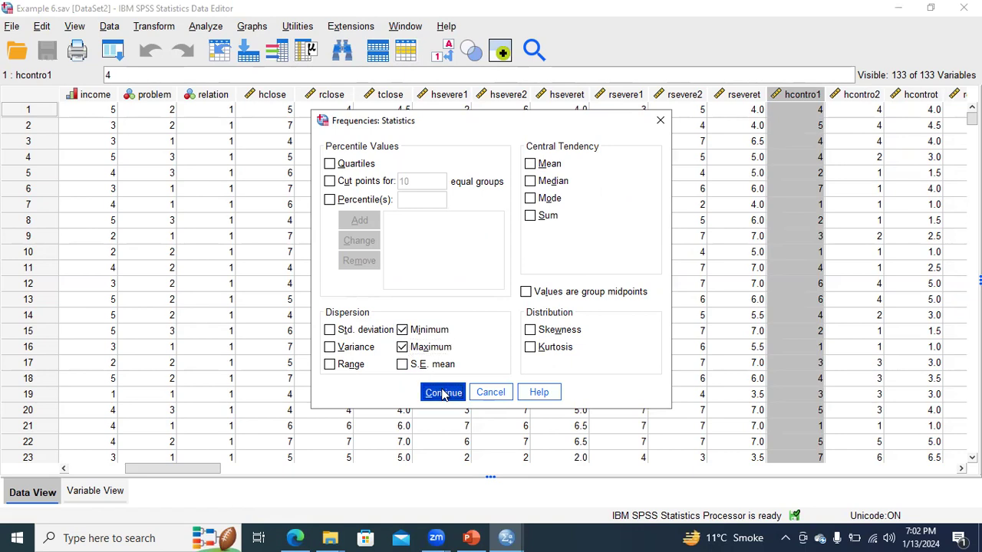
pyautogui.click(410, 349)
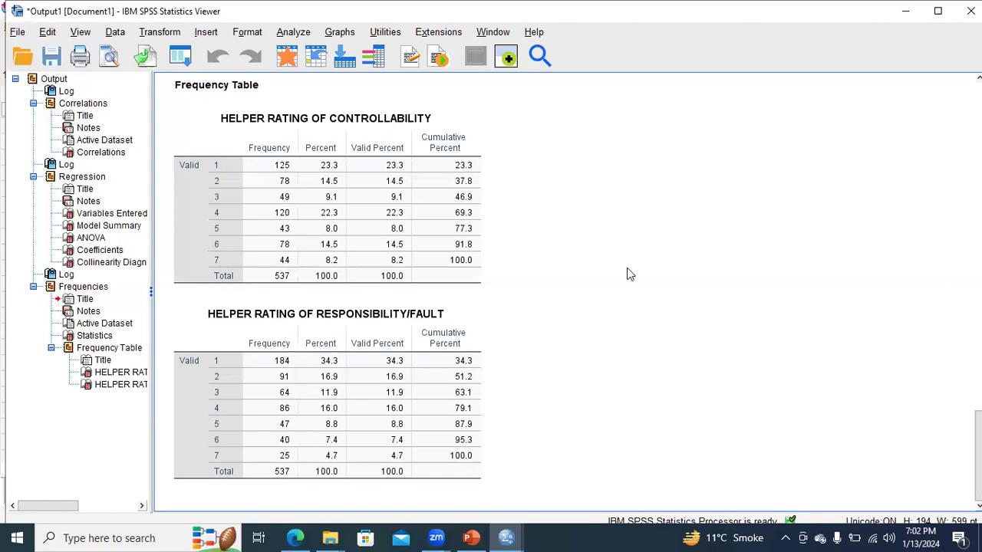
# - Examine the minimum and maximum in the Statistics table and compare the frequency tables of helper controllability and responsibility/fault ratings
pyautogui.scroll(5, 320, 350)
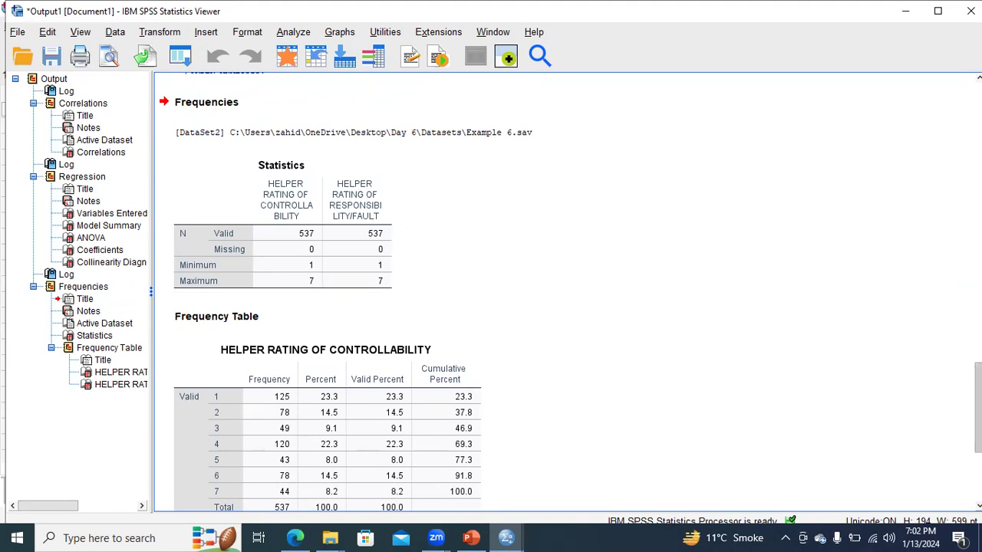
pyautogui.scroll(-3, 977, 408)
pyautogui.scroll(-3, 328, 291)
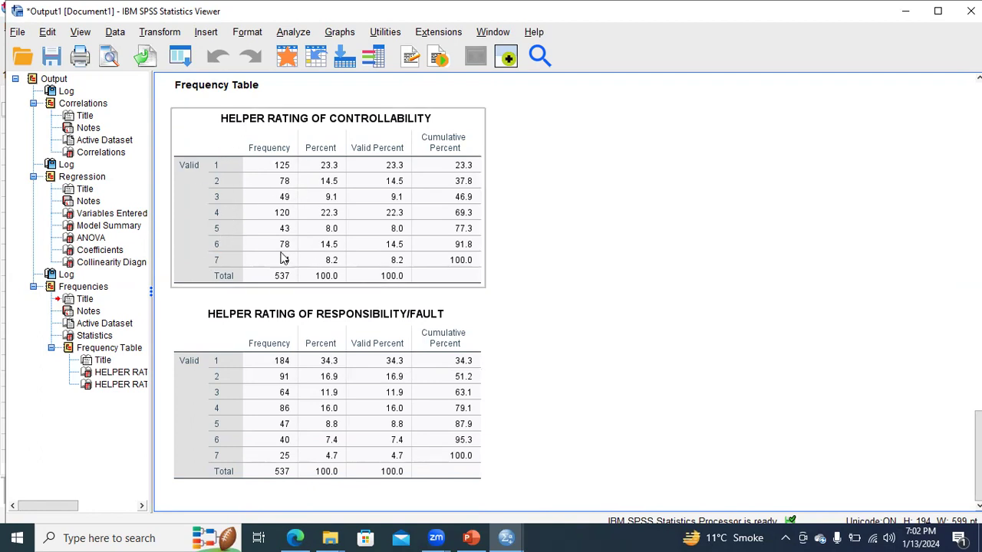
pyautogui.click(297, 424)
pyautogui.click(290, 263)
pyautogui.click(285, 376)
pyautogui.click(283, 261)
pyautogui.click(284, 372)
pyautogui.click(284, 260)
pyautogui.click(300, 376)
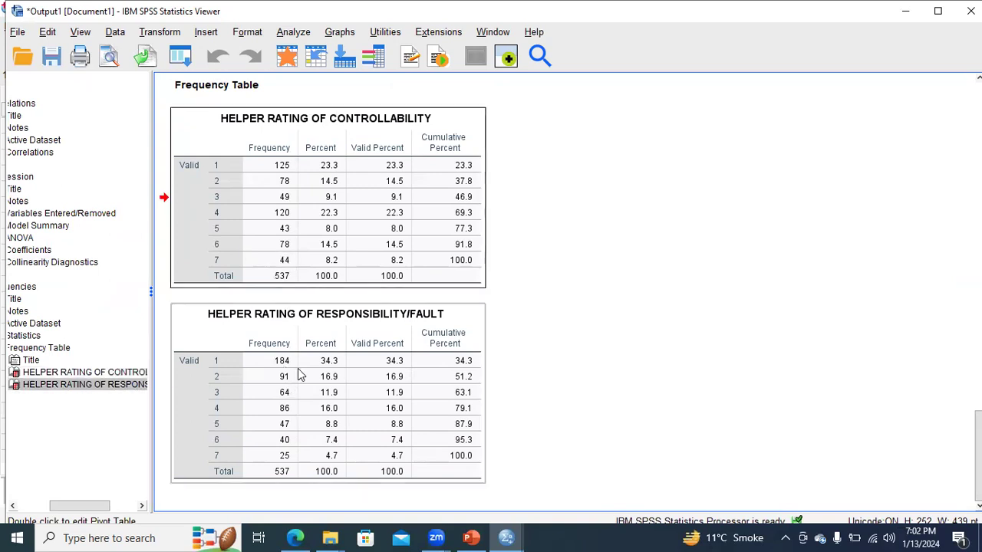
pyautogui.click(290, 249)
# - Return to the Example 6 data and set hcontro1 in row 85 to 17 as an artificial outlier
pyautogui.click(507, 537)
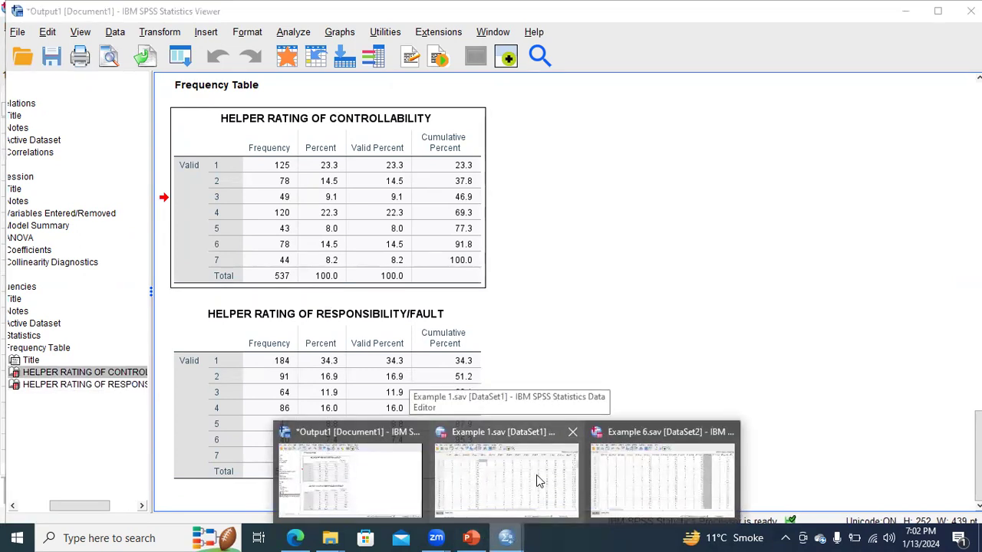
pyautogui.click(628, 479)
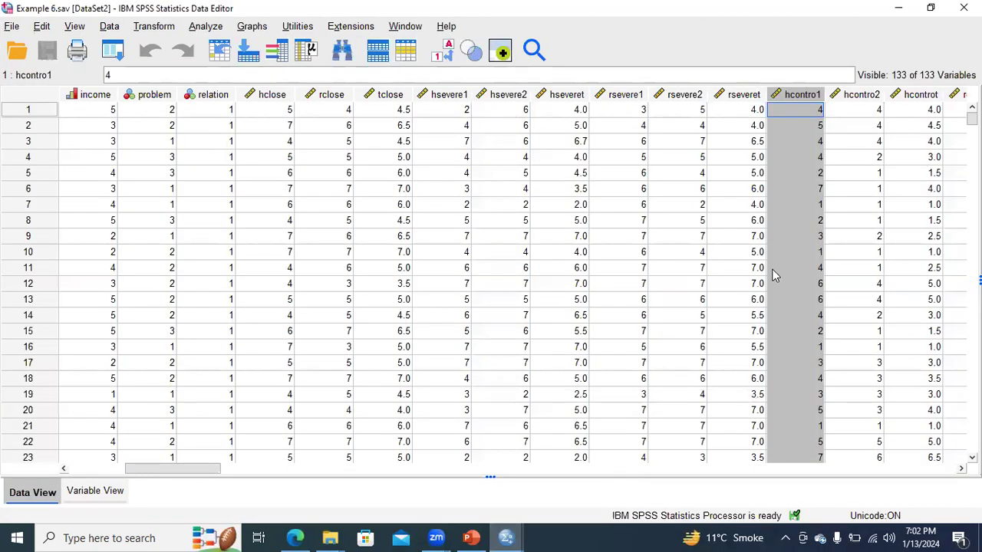
pyautogui.moveTo(971, 119); pyautogui.dragTo(970, 162)
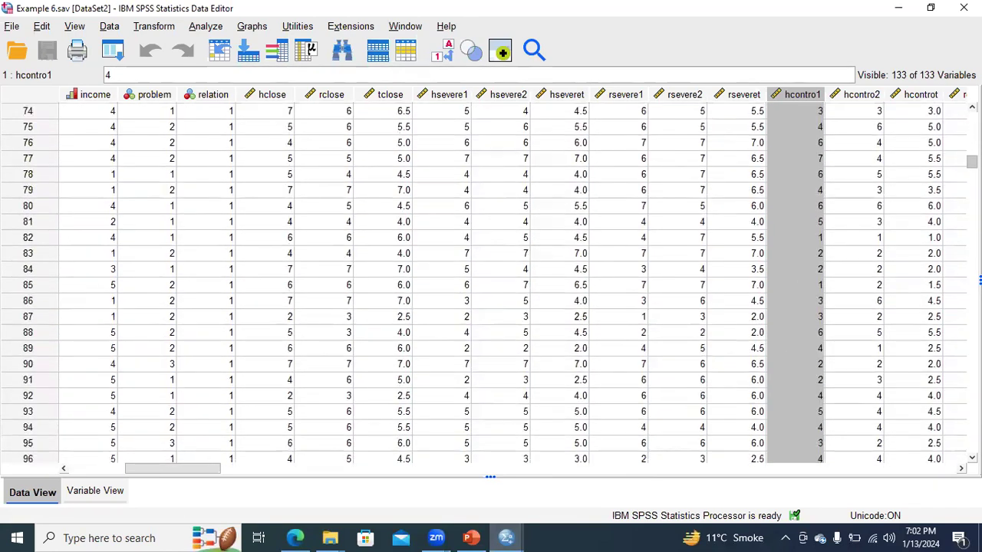
pyautogui.click(817, 286)
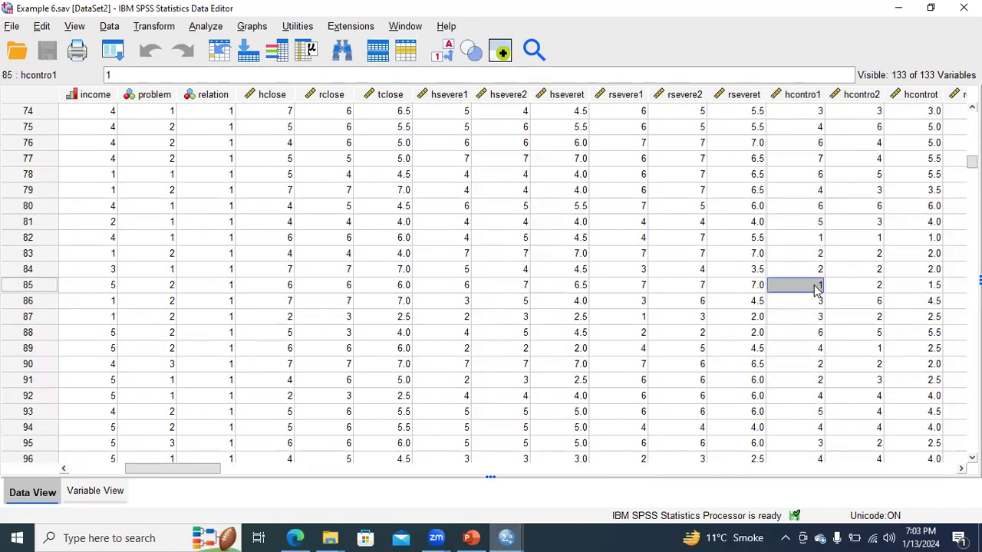
pyautogui.write('17')
pyautogui.click(794, 345)
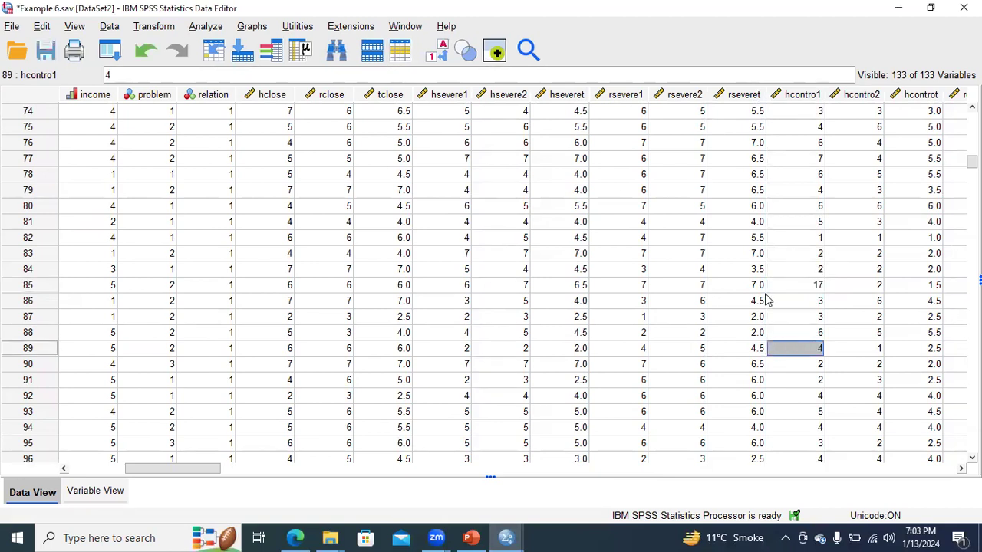
# - Rerun the Frequencies analysis on hcontro1 and hcontro2 with the same settings on the edited Example 6 data
pyautogui.click(207, 31)
pyautogui.moveTo(240, 102)
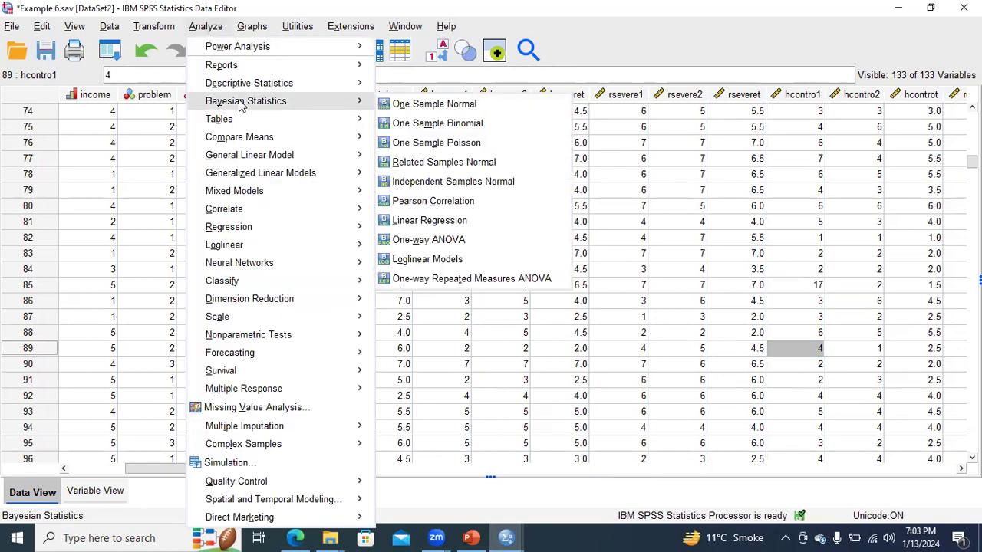
pyautogui.moveTo(274, 86)
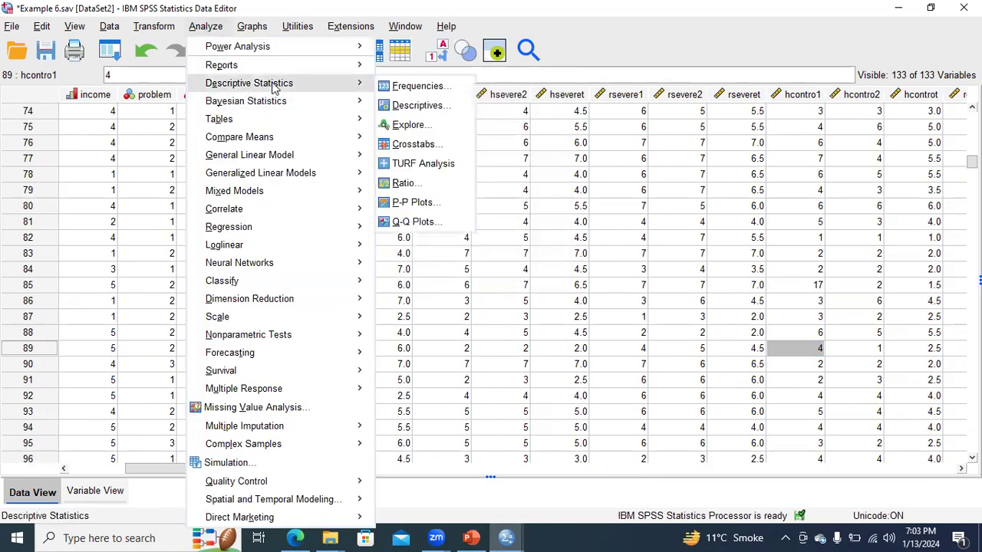
pyautogui.click(406, 85)
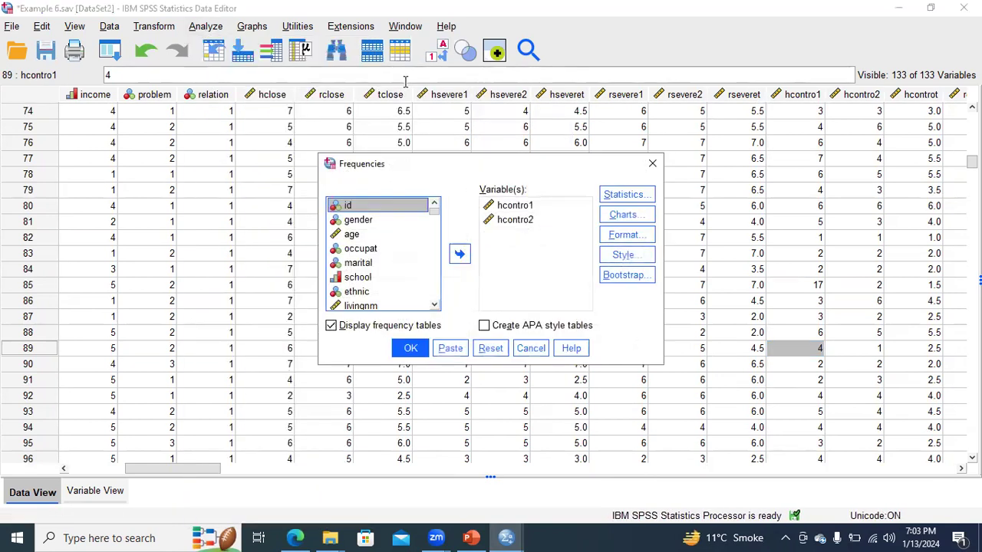
pyautogui.click(412, 348)
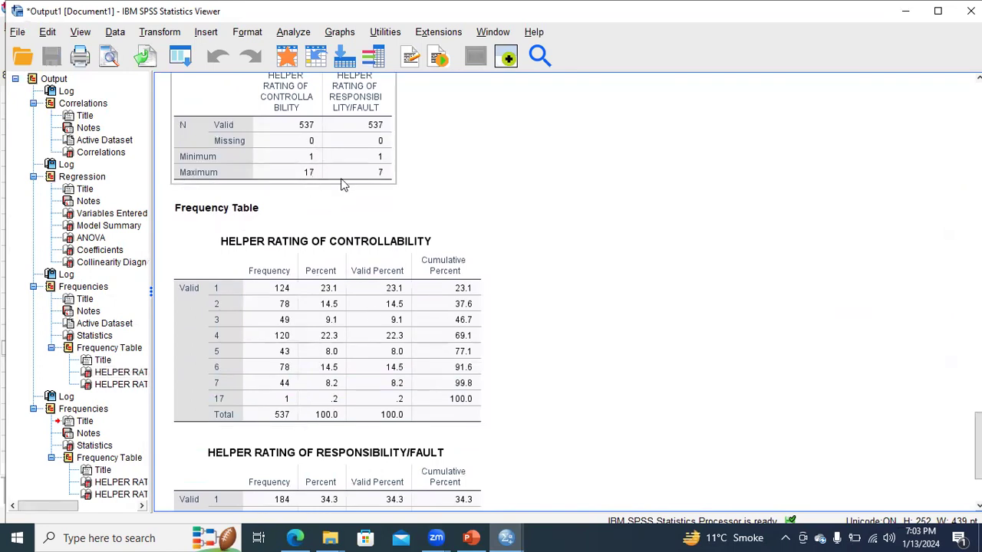
# - Examine the new helper controllability frequency table for the out-of-range value and compare it with the responsibility/fault table
pyautogui.click(216, 400)
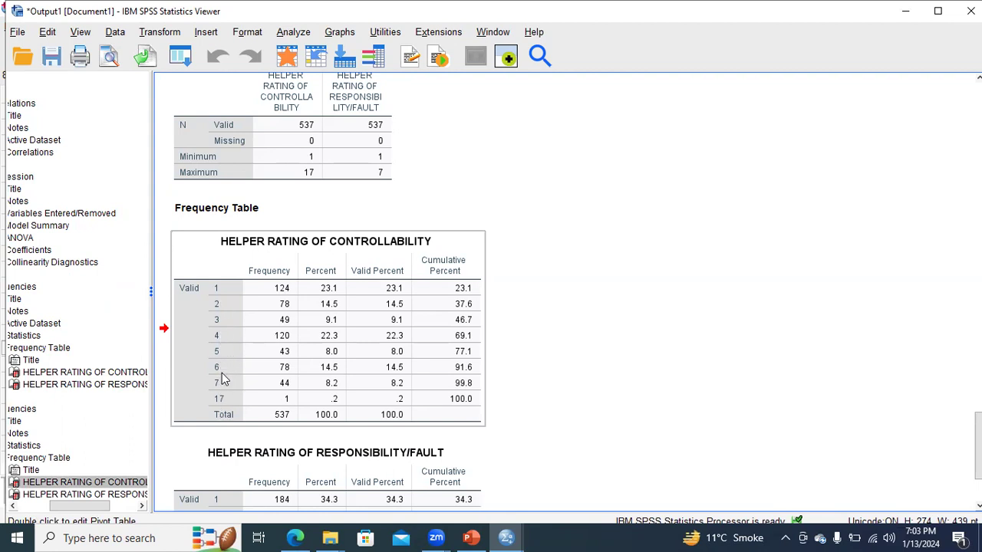
pyautogui.click(205, 412)
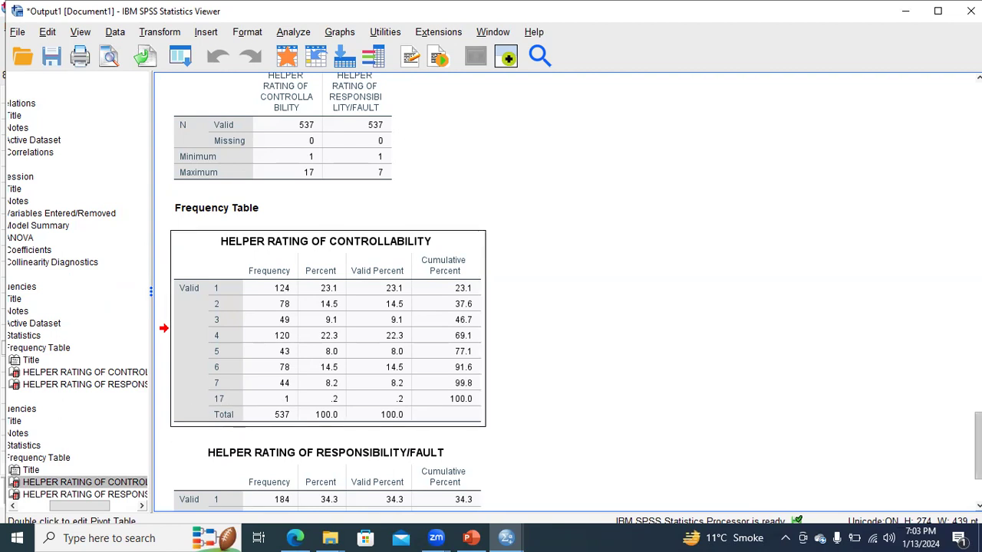
pyautogui.scroll(-3, 328, 330)
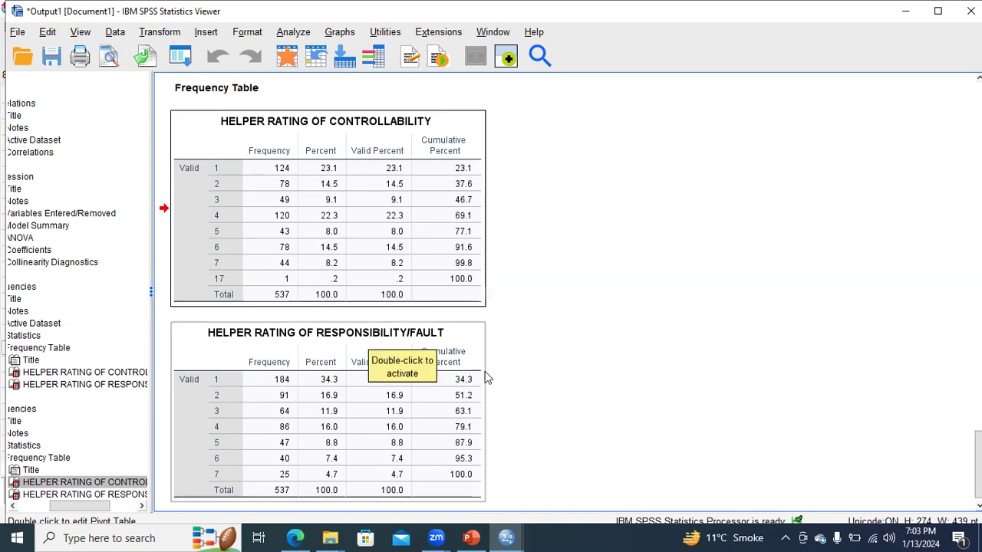
# - Switch to the Day 6 presentation in PowerPoint and highlight "Explore method:" on the SPSS outlier detection procedure slide
pyautogui.moveTo(509, 537)
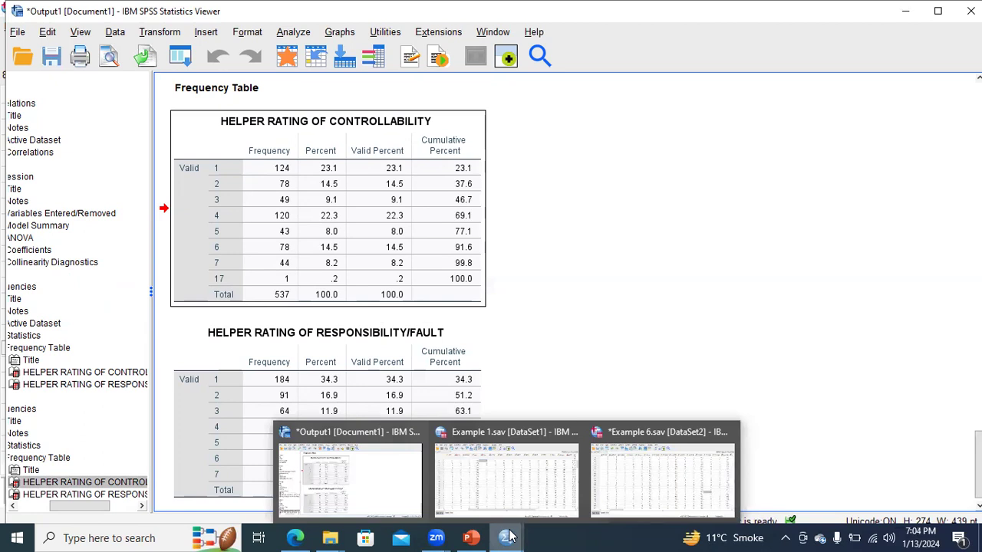
pyautogui.click(471, 537)
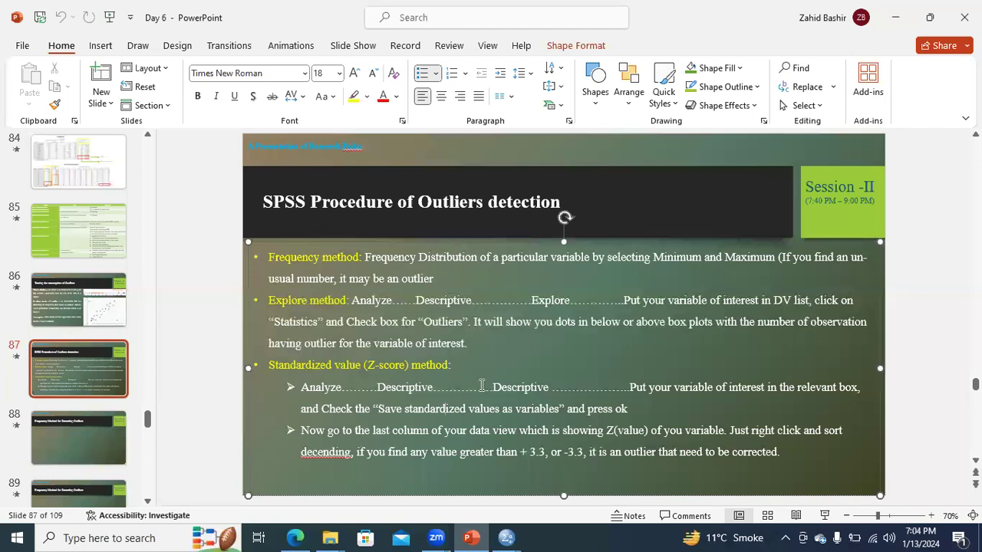
pyautogui.moveTo(267, 300); pyautogui.dragTo(349, 306)
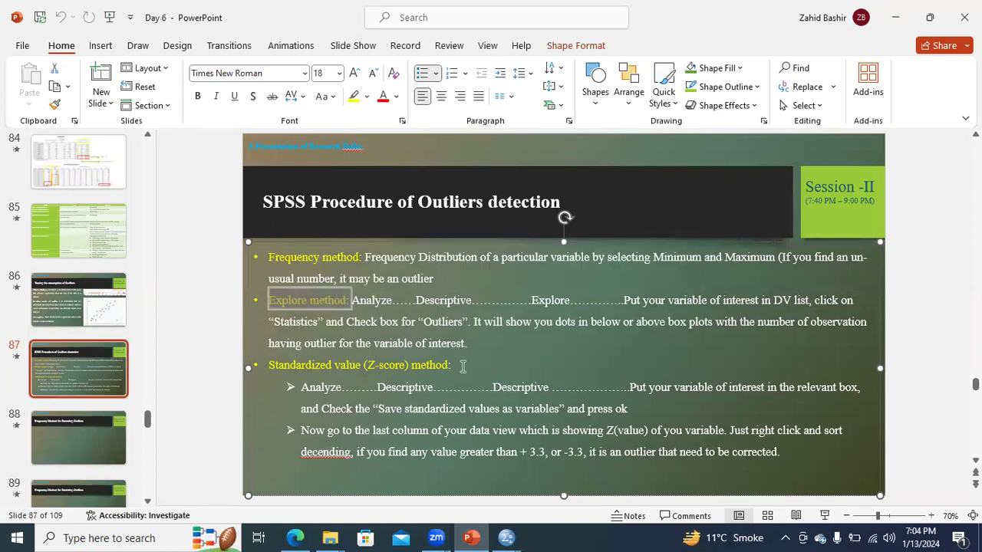
# - Check the SPSS output once more, return to PowerPoint and open slide 91, "Explore Method for Detecting Outliers"
pyautogui.hotkey('alt', 'Tab')
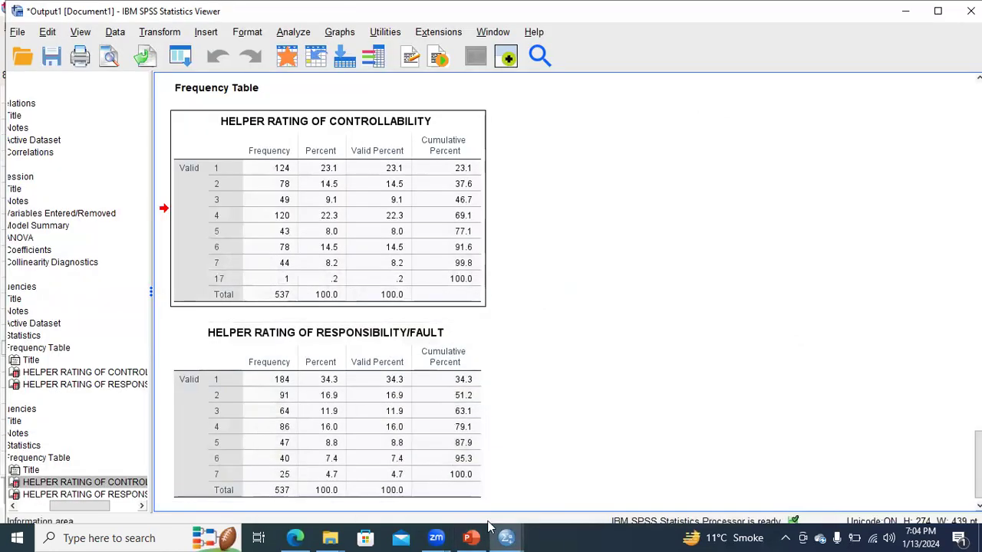
pyautogui.click(471, 537)
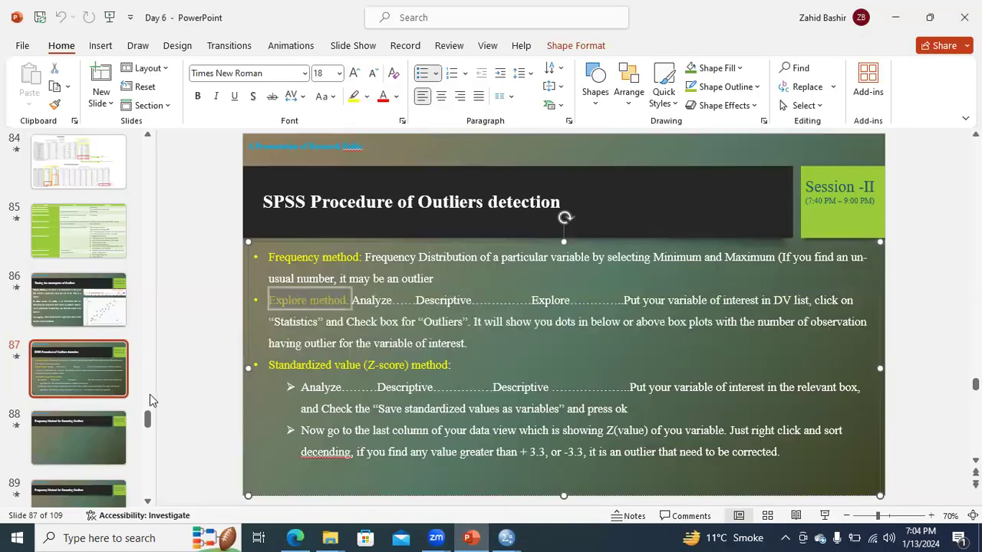
pyautogui.moveTo(147, 416); pyautogui.dragTo(146, 434)
pyautogui.click(107, 351)
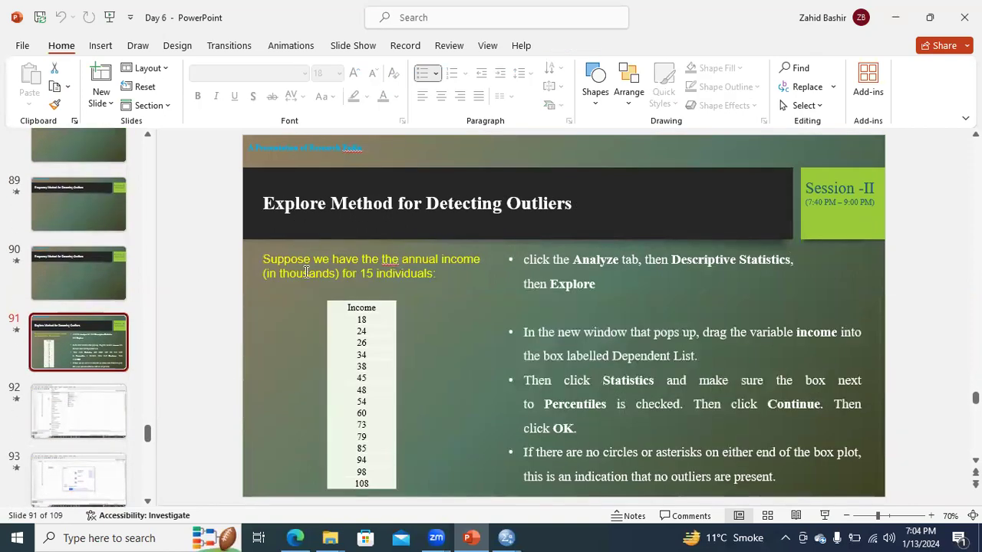
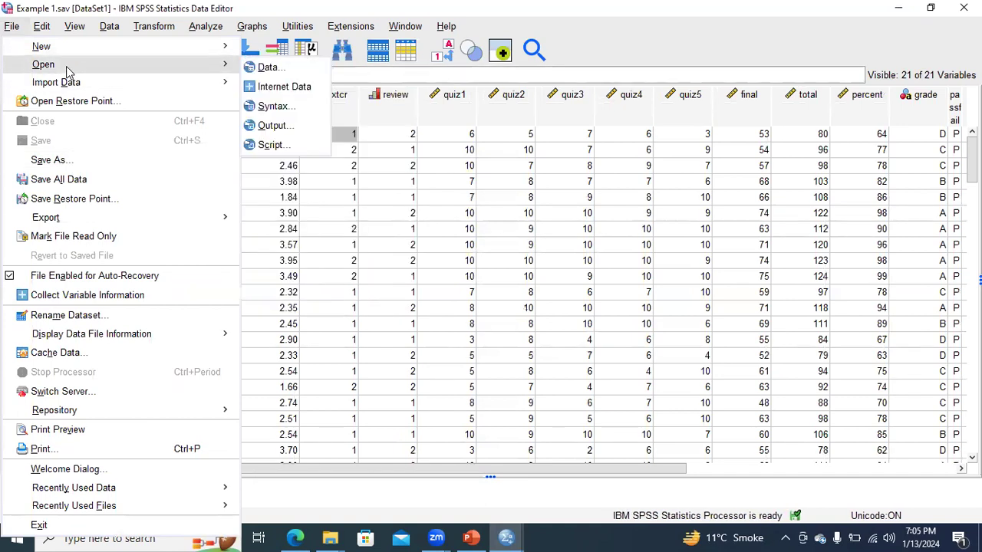
# - Create a new empty dataset and define a variable named Income with the Scale measurement level
pyautogui.moveTo(69, 56)
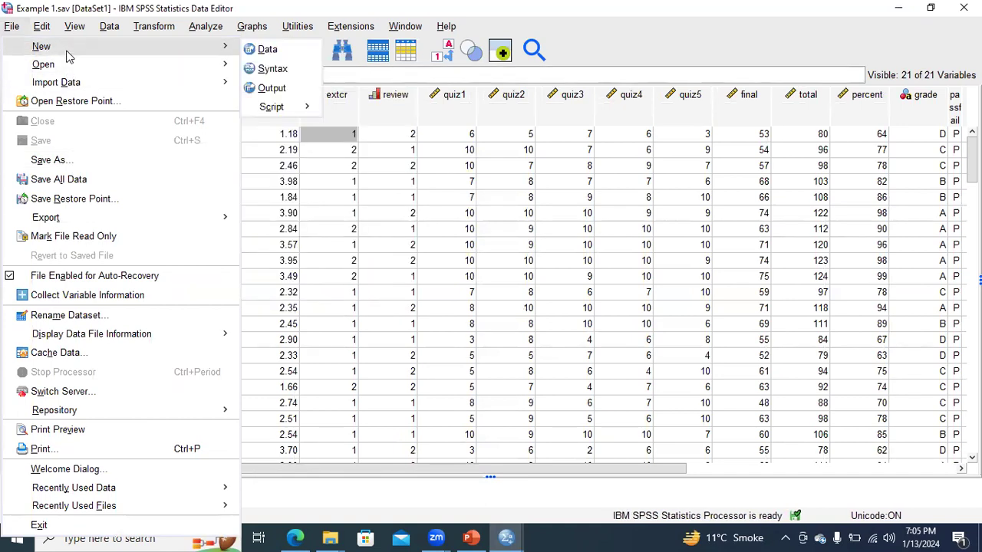
pyautogui.click(278, 50)
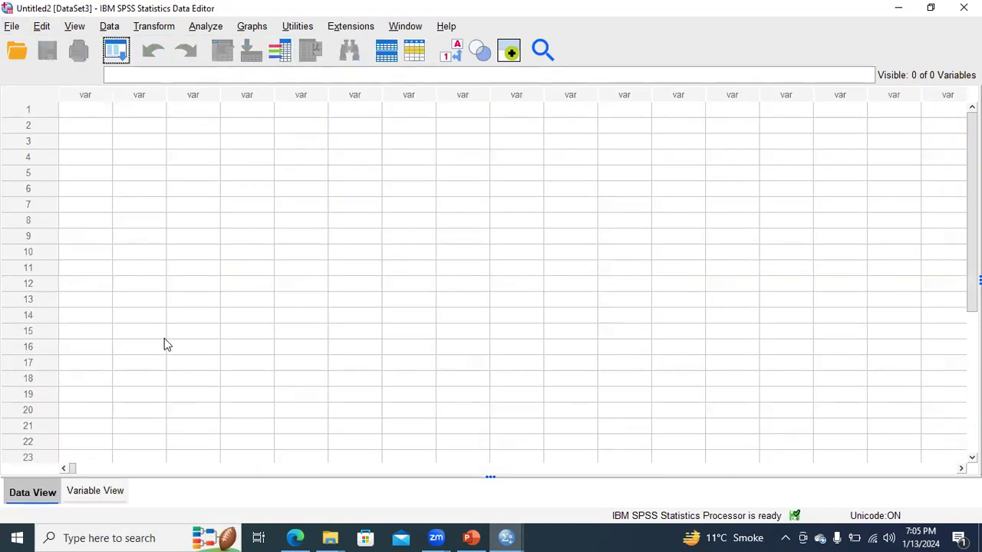
pyautogui.click(95, 491)
pyautogui.click(106, 92)
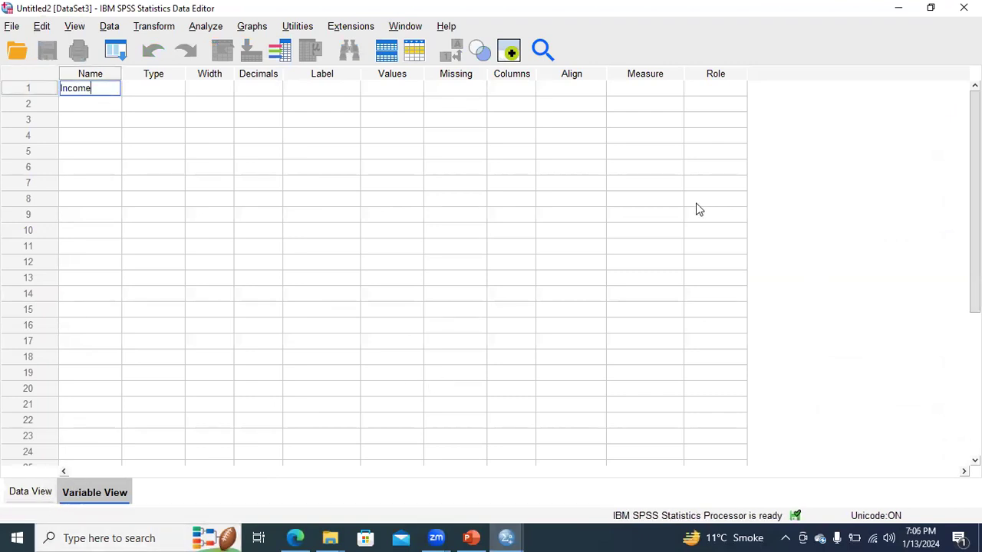
pyautogui.click(664, 95)
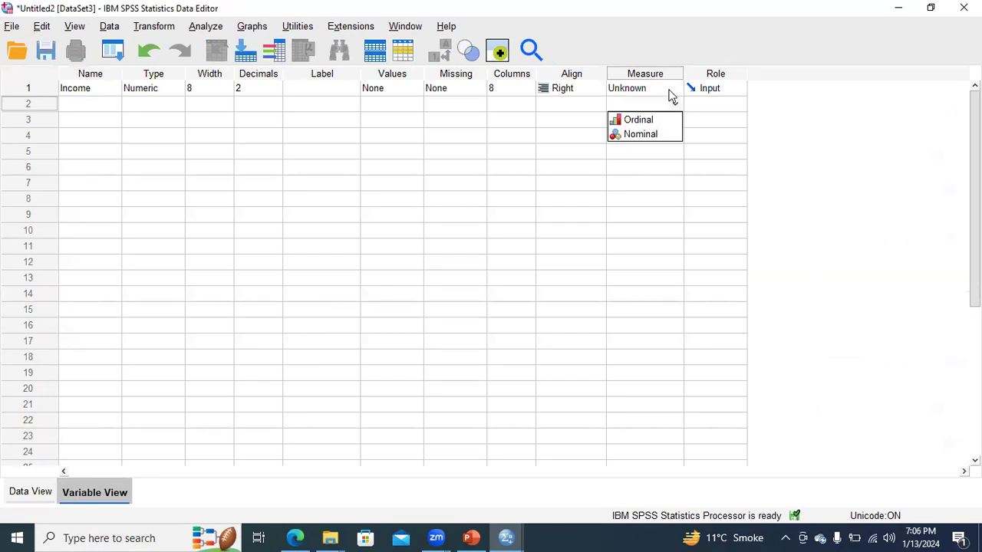
pyautogui.click(668, 102)
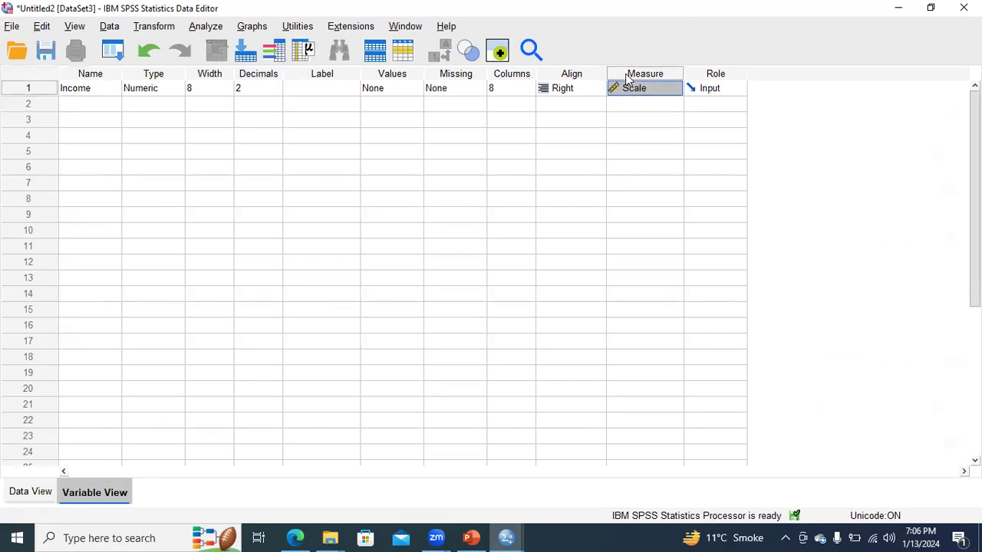
# - Check the income list on the PowerPoint slide and enter 18, 24 and 26 as the first three Income cases in SPSS
pyautogui.click(31, 491)
pyautogui.click(91, 111)
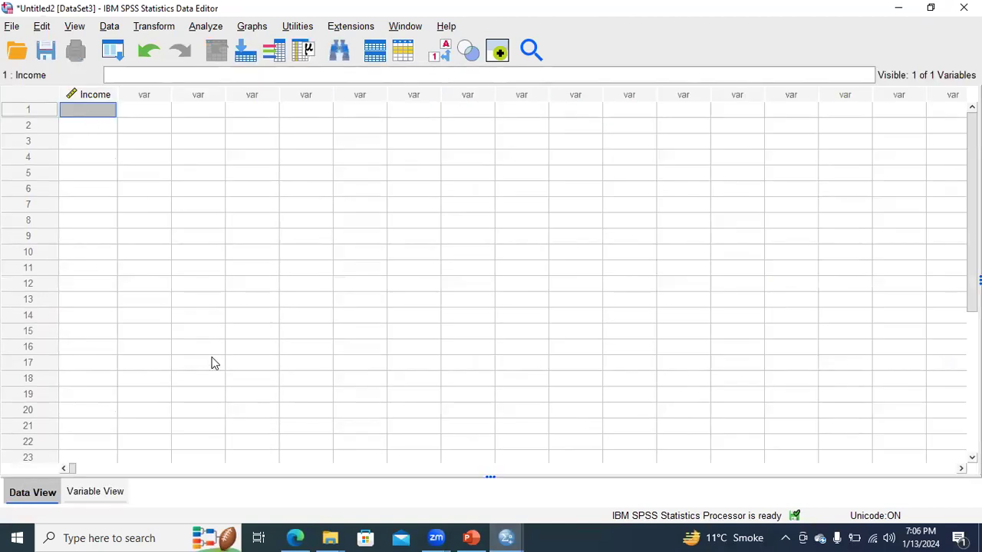
pyautogui.click(471, 538)
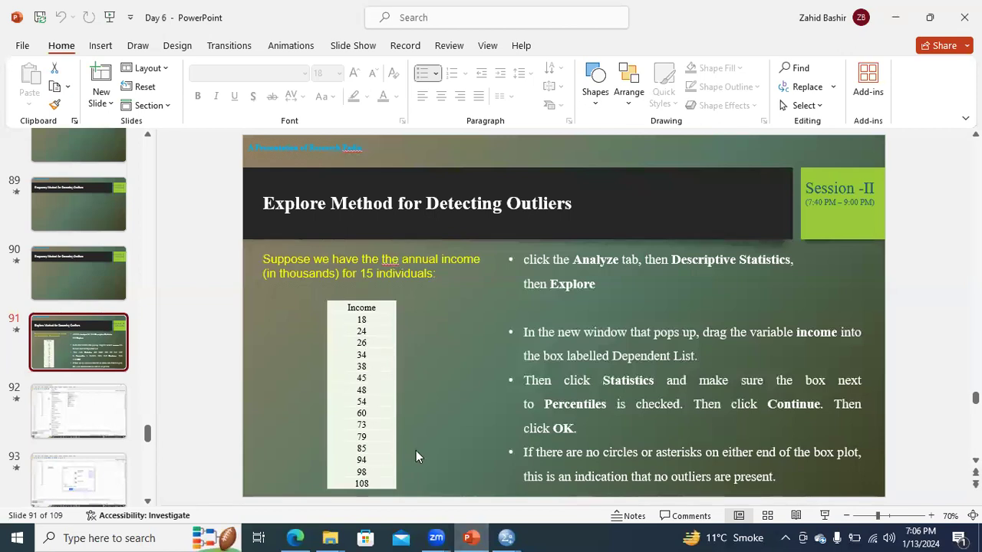
pyautogui.moveTo(506, 538)
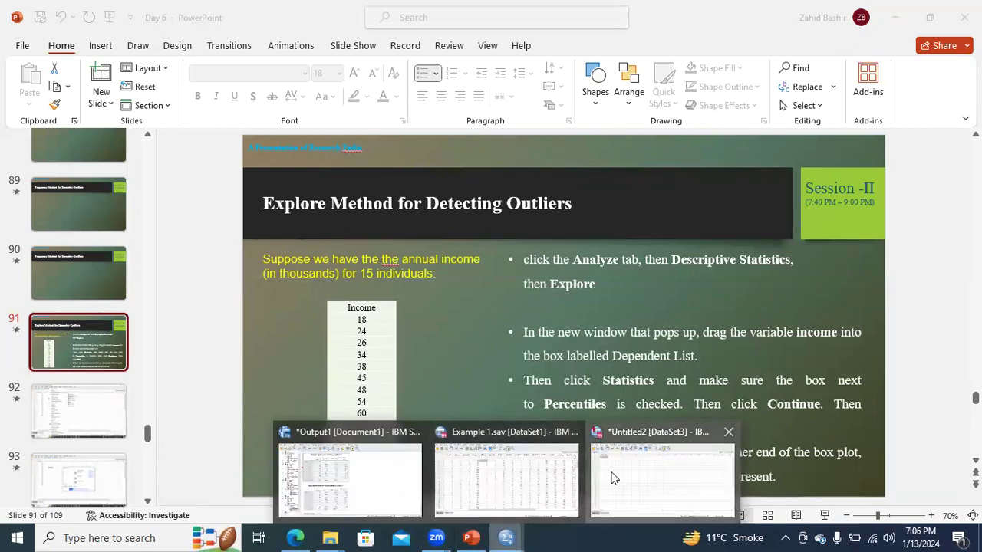
pyautogui.click(661, 476)
pyautogui.write('18')
pyautogui.press('Return')
pyautogui.write('24')
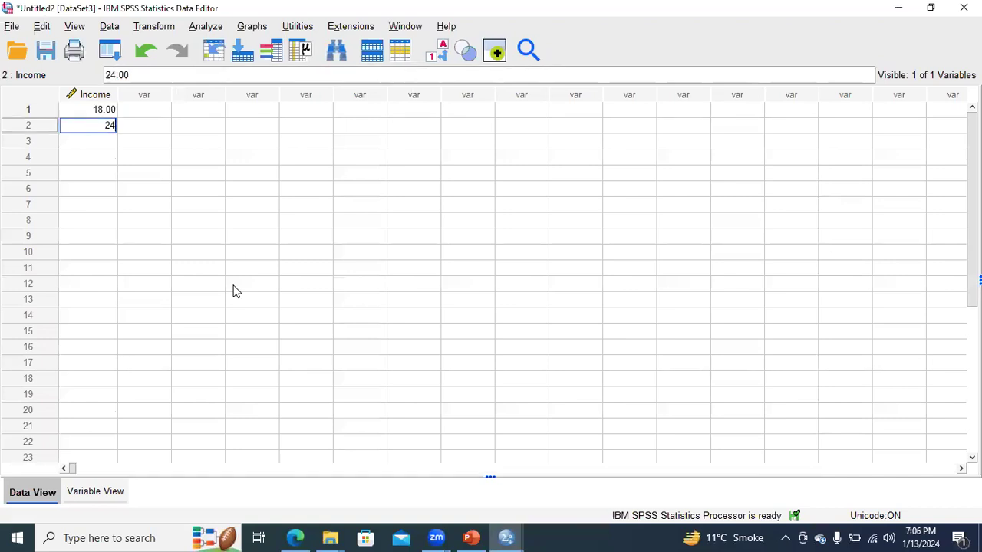
pyautogui.press('Return')
pyautogui.write('26')
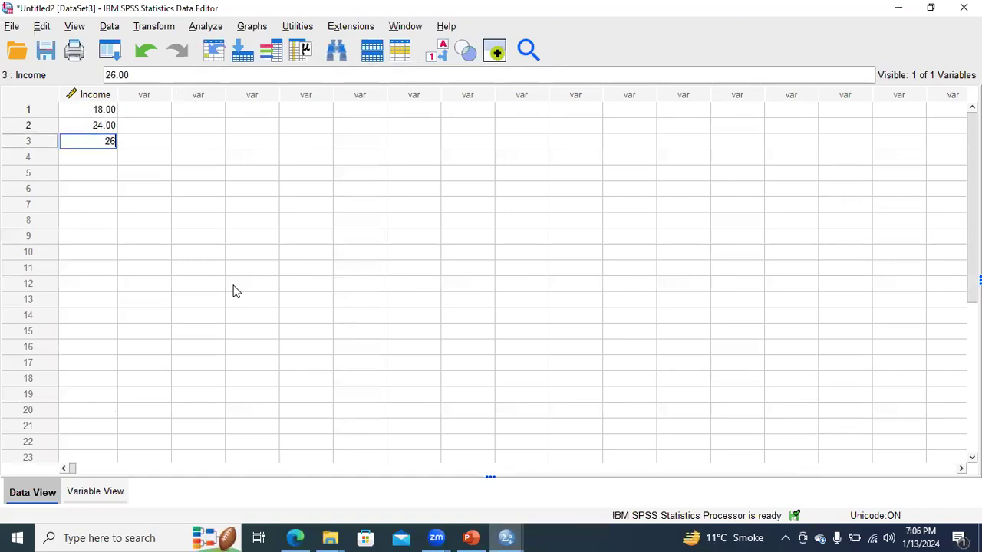
pyautogui.press('Return')
# - Look up the next incomes on the PowerPoint slide and enter 34, 38 and 45 in Income cases 4 to 6 in SPSS
pyautogui.click(474, 536)
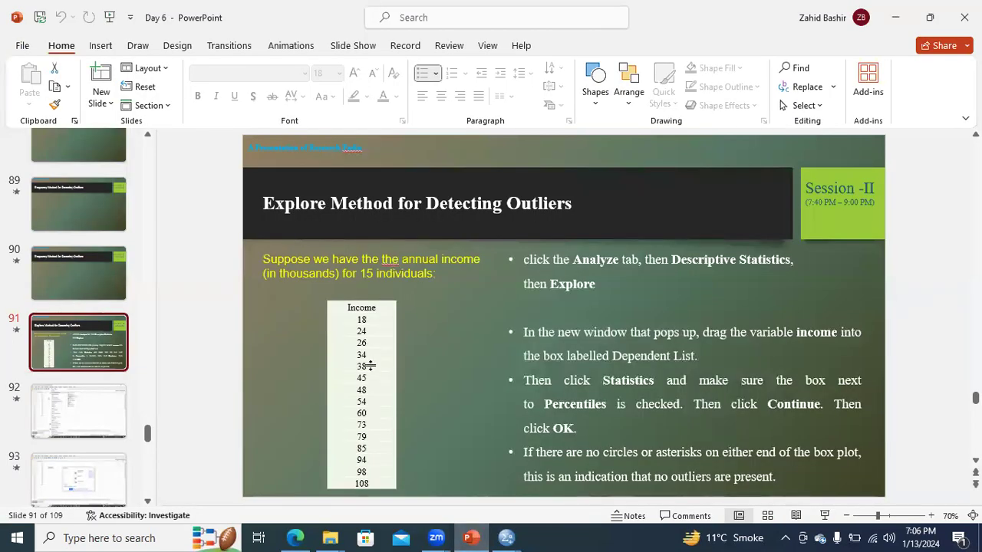
pyautogui.moveTo(506, 536)
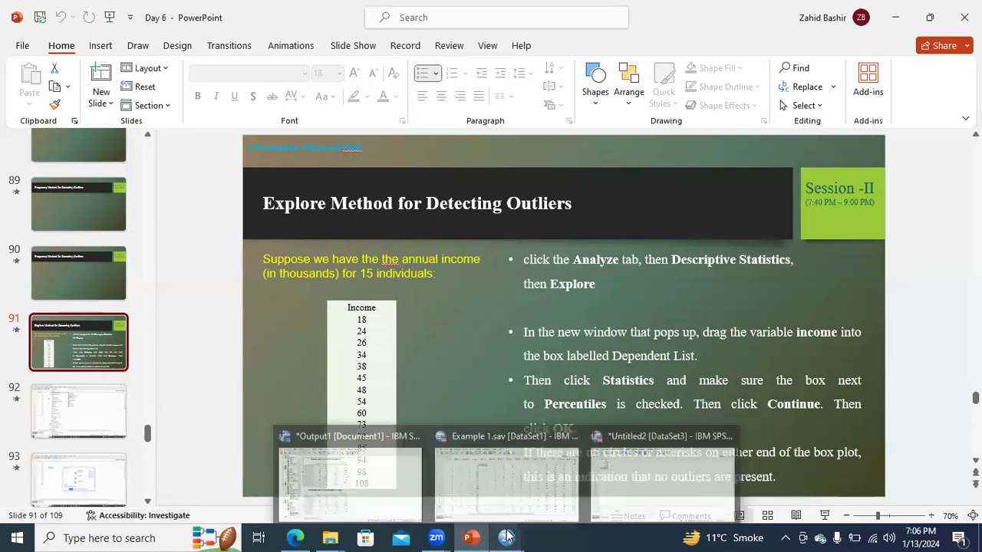
pyautogui.click(608, 496)
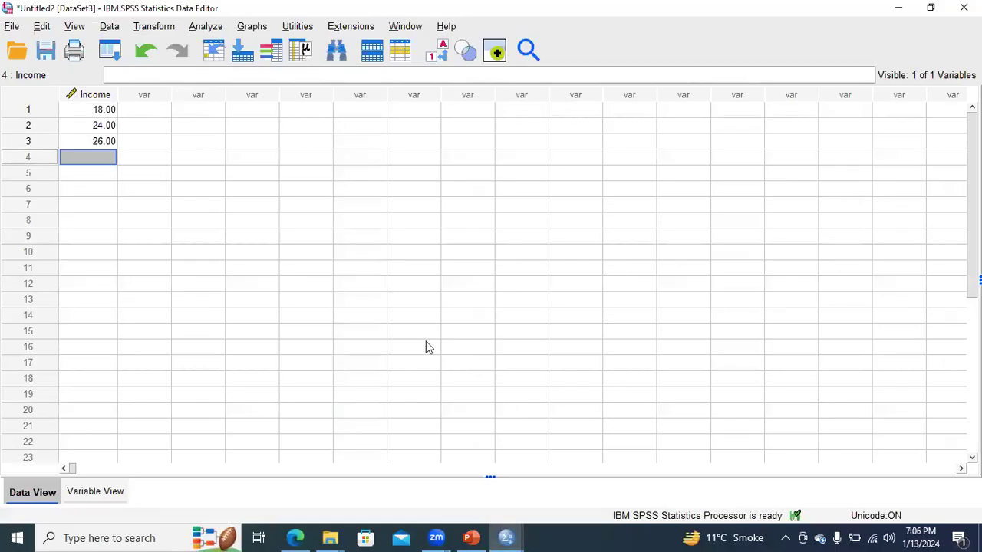
pyautogui.write('34')
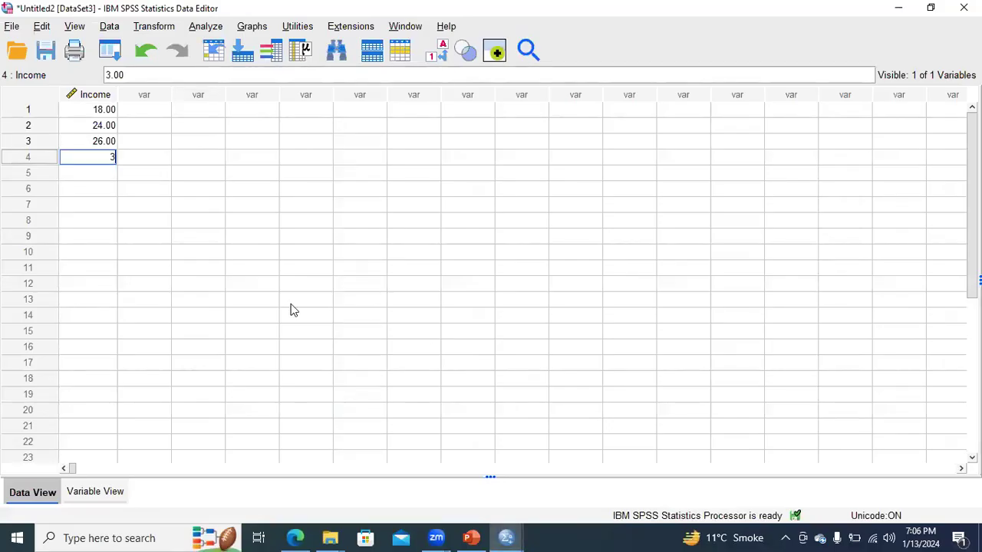
pyautogui.press('Return')
pyautogui.write('38')
pyautogui.press('Return')
pyautogui.write('45')
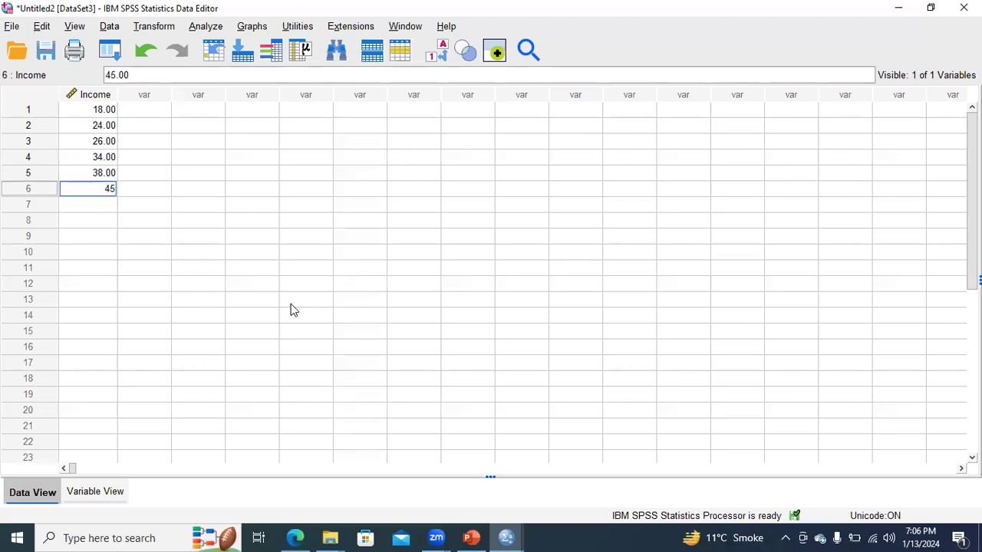
pyautogui.press('Return')
# - Consult the PowerPoint slide again and enter 48, 54 and 60 in Income cases 7 to 9 in SPSS
pyautogui.click(471, 537)
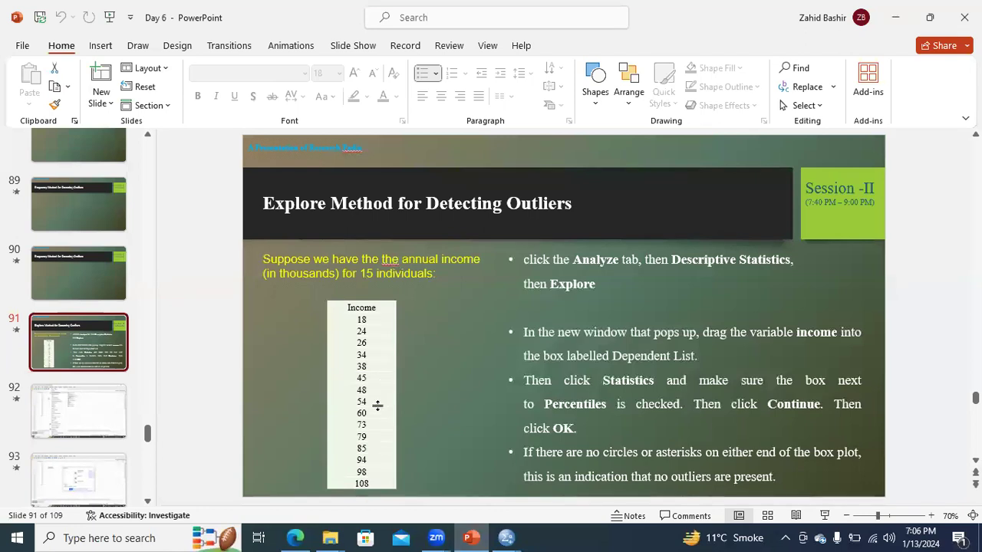
pyautogui.click(506, 538)
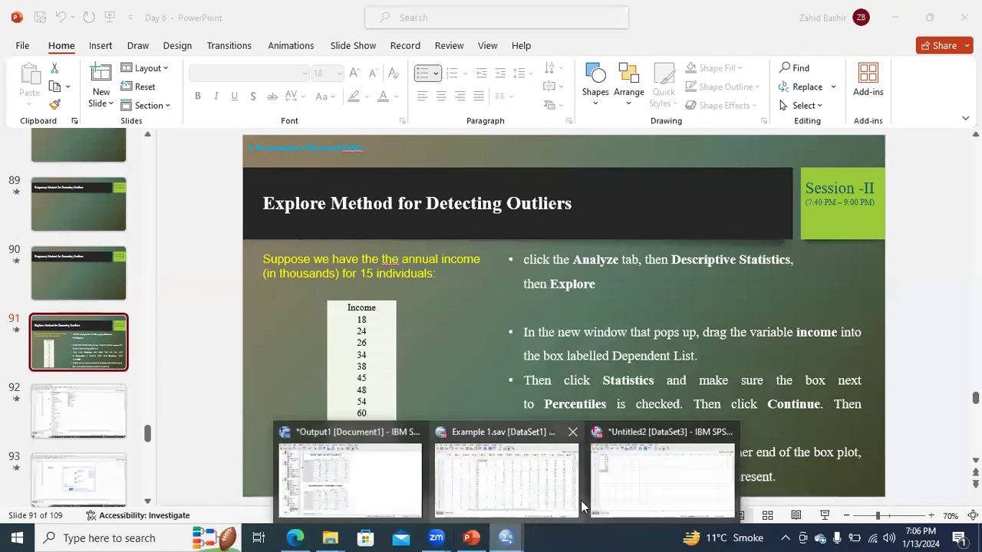
pyautogui.click(639, 499)
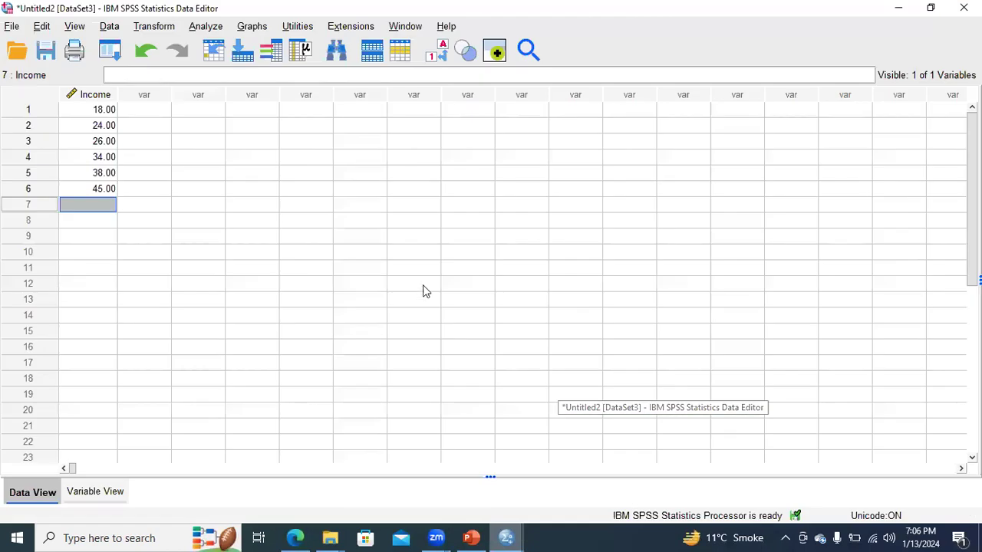
pyautogui.write('48')
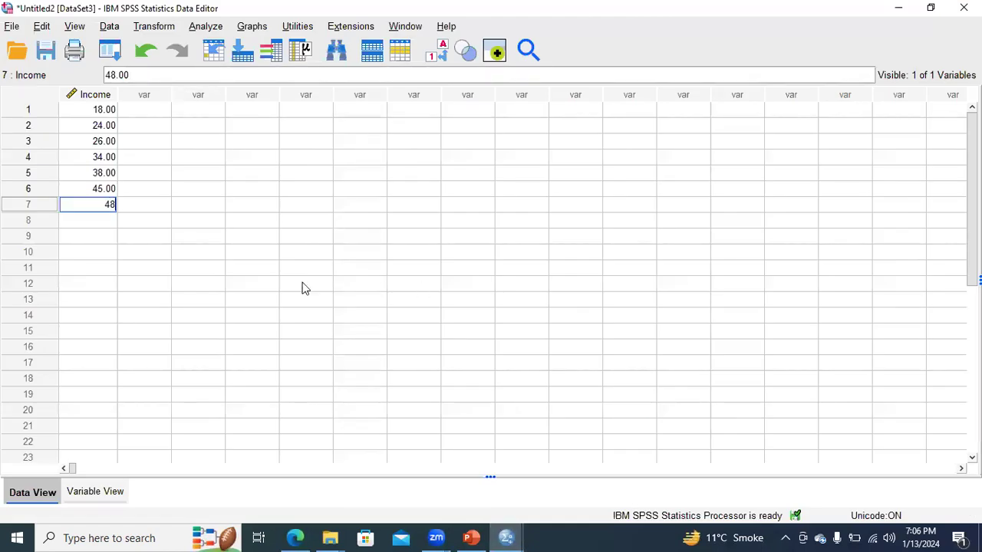
pyautogui.press('Return')
pyautogui.write('54')
pyautogui.press('Return')
pyautogui.write('60')
pyautogui.press('Return')
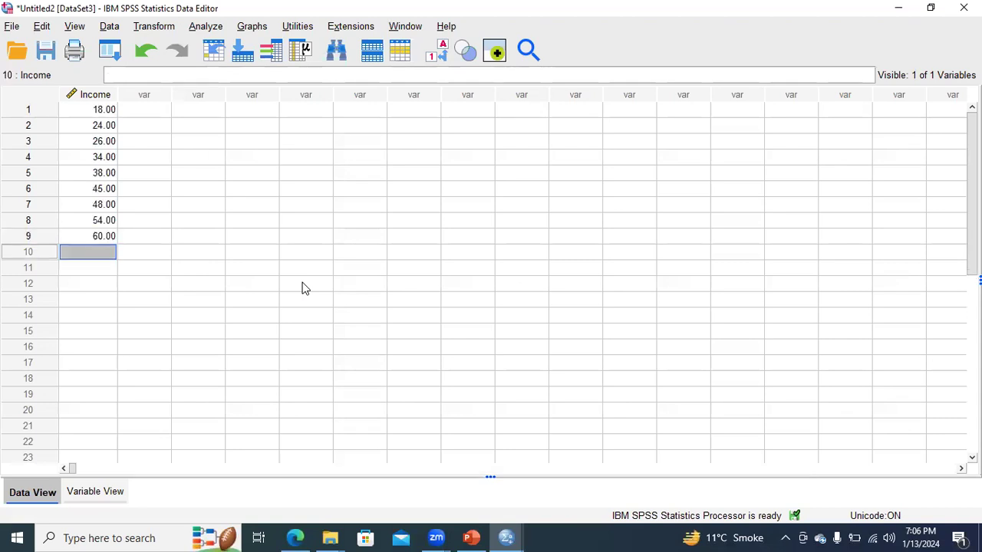
# - Read the following incomes on the PowerPoint slide and enter 73, 79 and 85 in Income cases 10 to 12 in SPSS
pyautogui.click(471, 537)
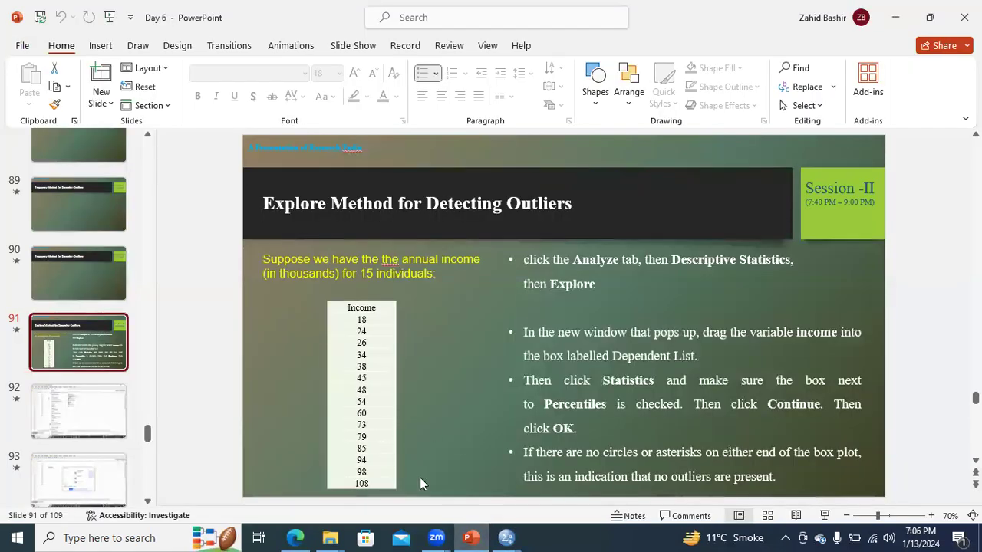
pyautogui.moveTo(508, 534)
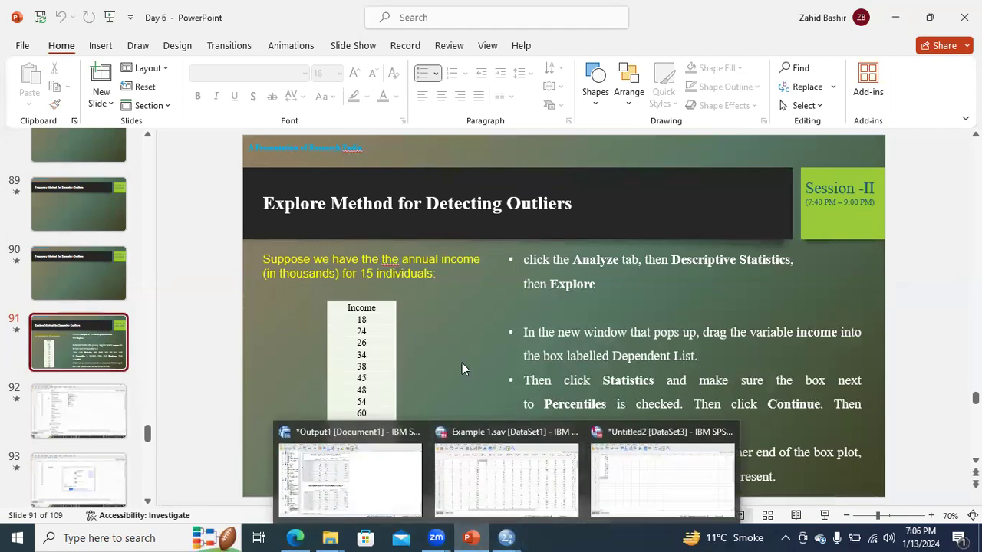
pyautogui.click(584, 503)
pyautogui.write('73')
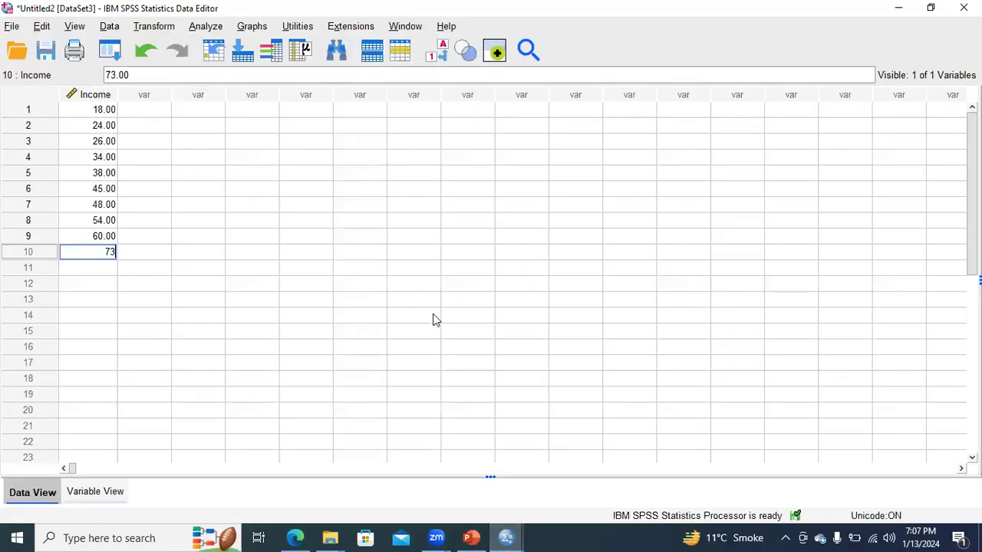
pyautogui.press('Return')
pyautogui.write('79')
pyautogui.press('Return')
pyautogui.write('85')
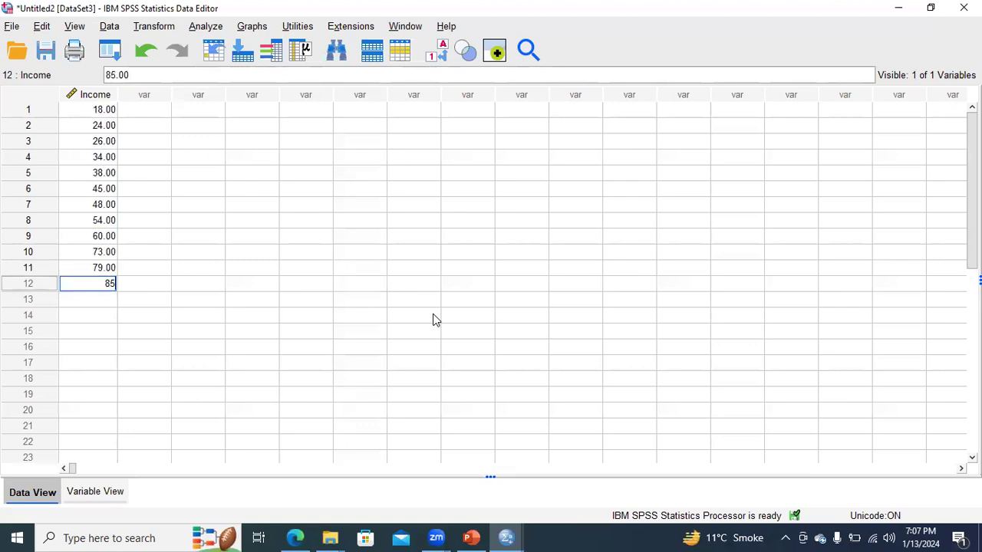
pyautogui.press('Return')
# - Check the last incomes on the PowerPoint slide and enter 94, 98 and 108 in Income cases 13 to 15 in SPSS
pyautogui.hotkey('alt', 'Tab')
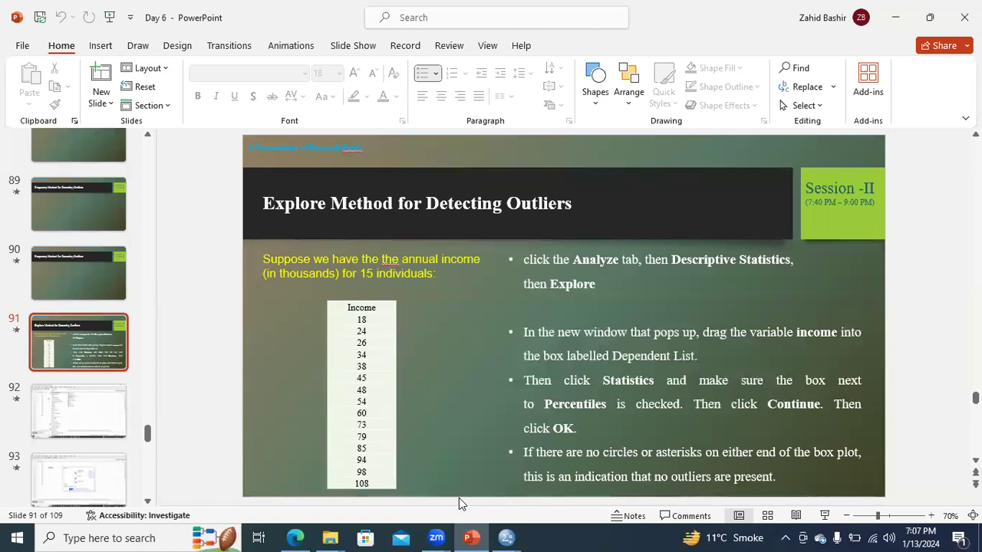
pyautogui.moveTo(505, 537)
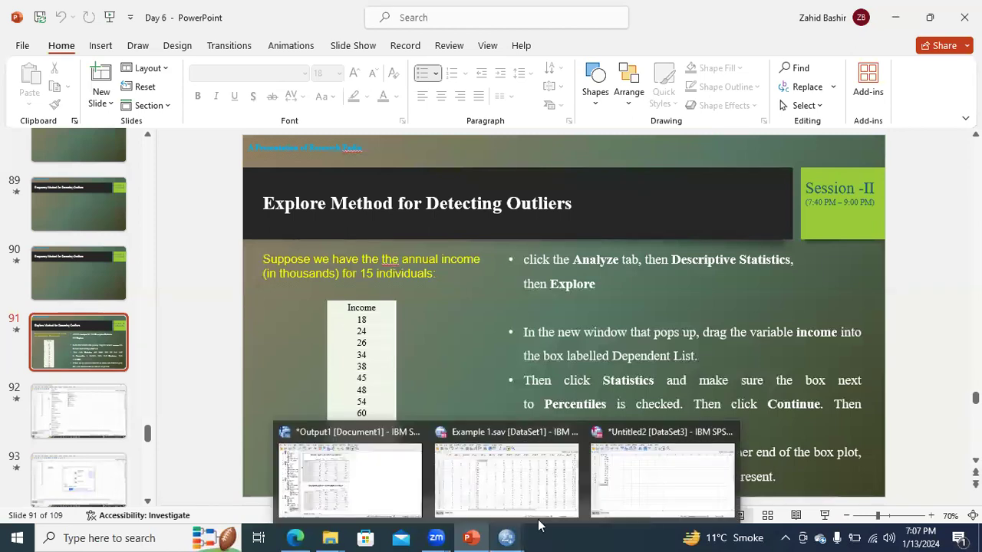
pyautogui.click(623, 497)
pyautogui.write('9')
pyautogui.write('6')
pyautogui.press('Return')
pyautogui.write('98')
pyautogui.press('Return')
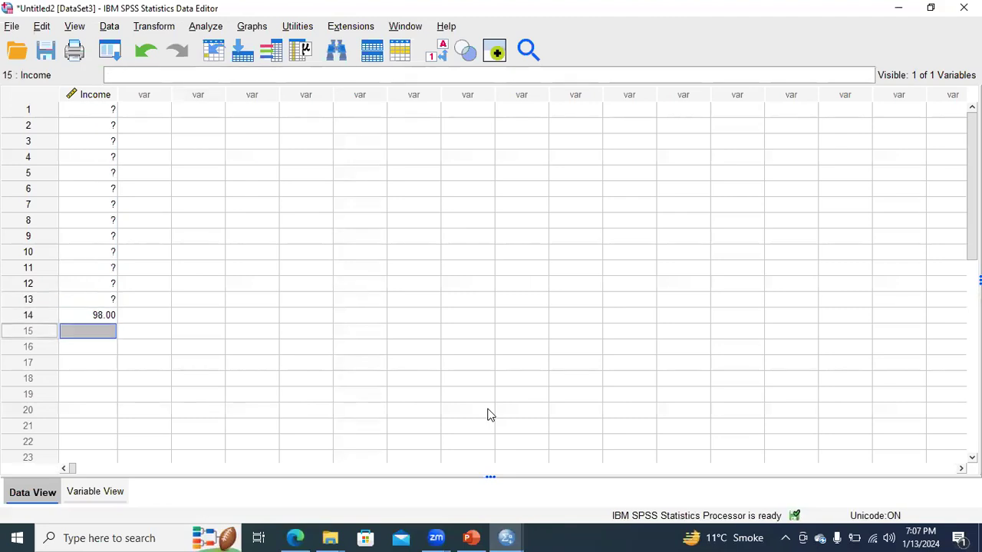
pyautogui.write('108')
pyautogui.press('Return')
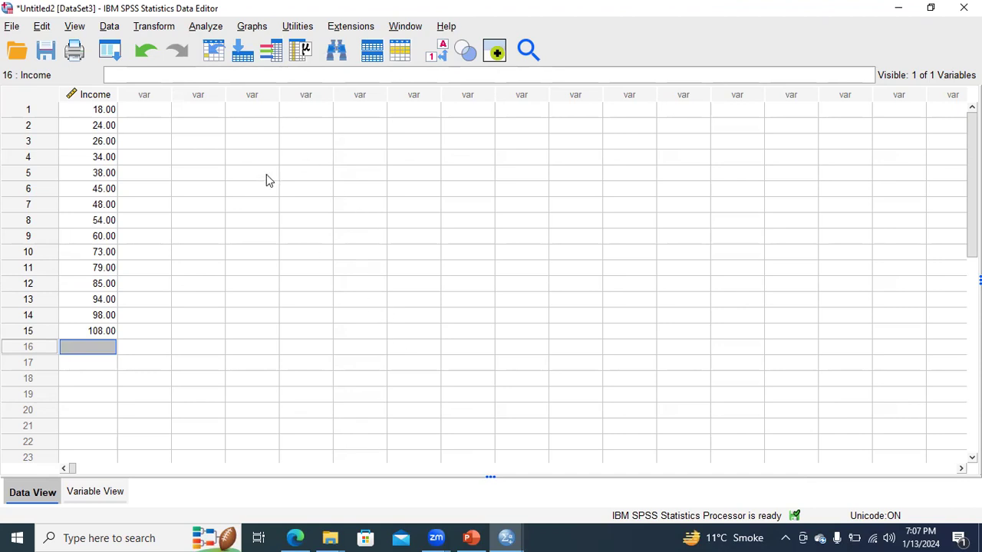
# - Start an Explore analysis from the descriptive statistics and assign Income as the dependent variable
pyautogui.click(208, 29)
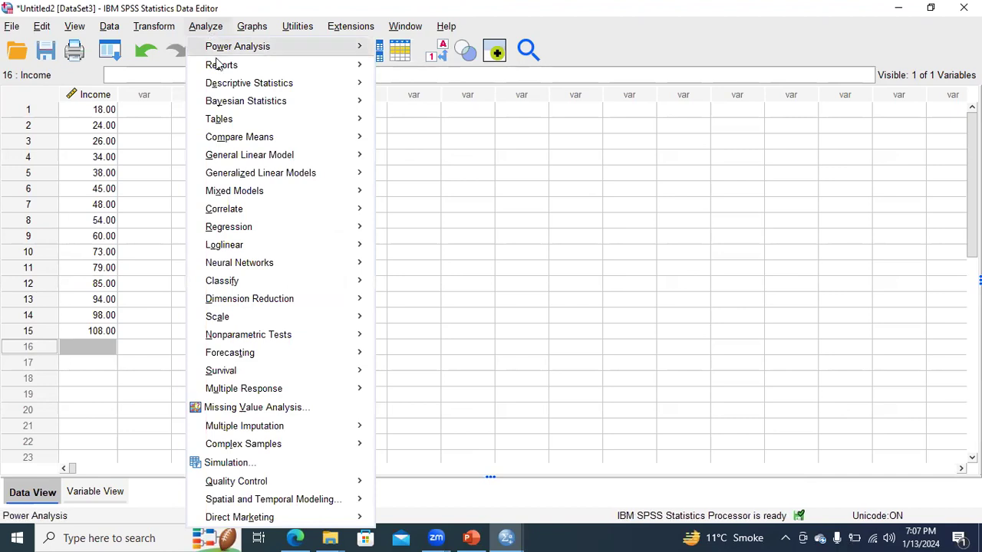
pyautogui.moveTo(272, 88)
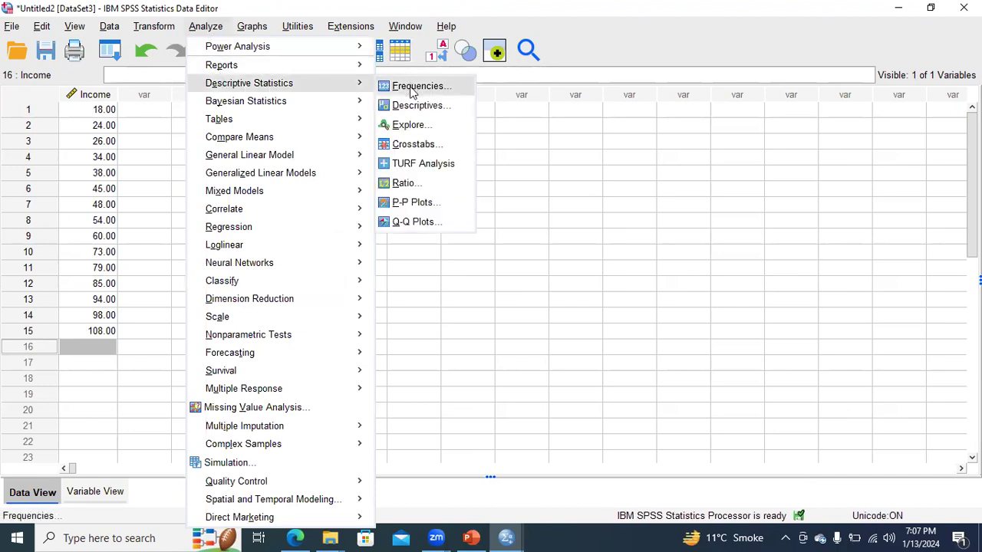
pyautogui.click(412, 127)
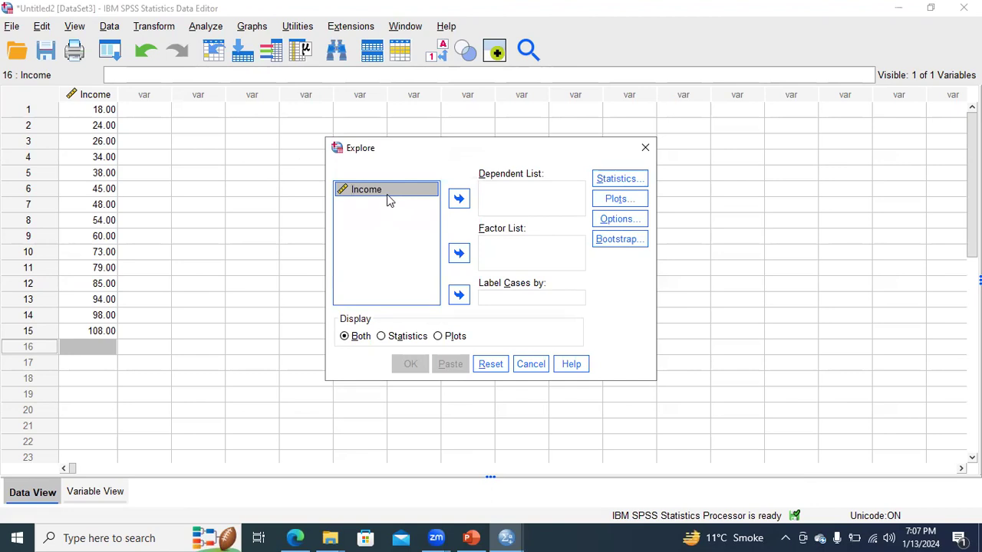
pyautogui.click(458, 199)
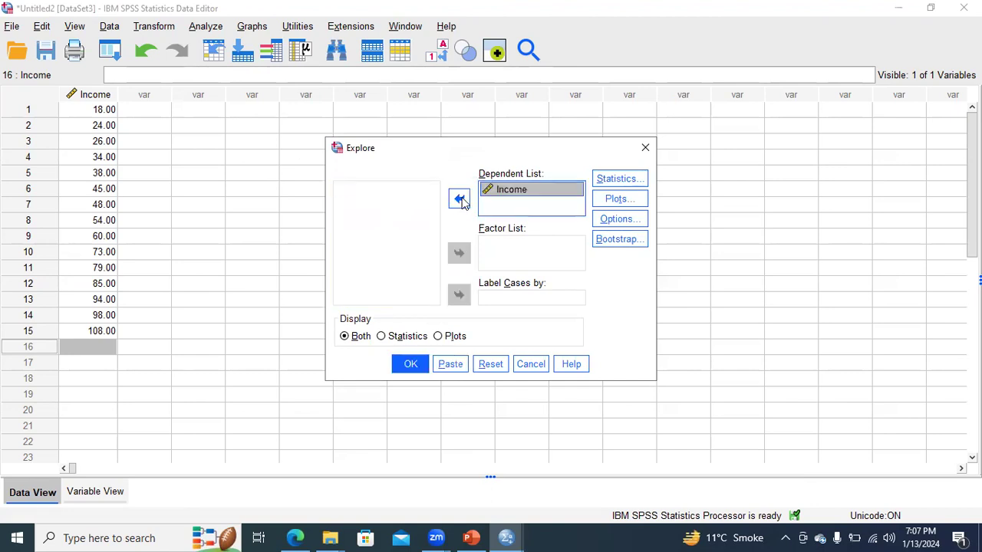
# - Add Percentiles to the Explore statistics, keeping Descriptives with the 95% confidence interval for the mean
pyautogui.click(619, 180)
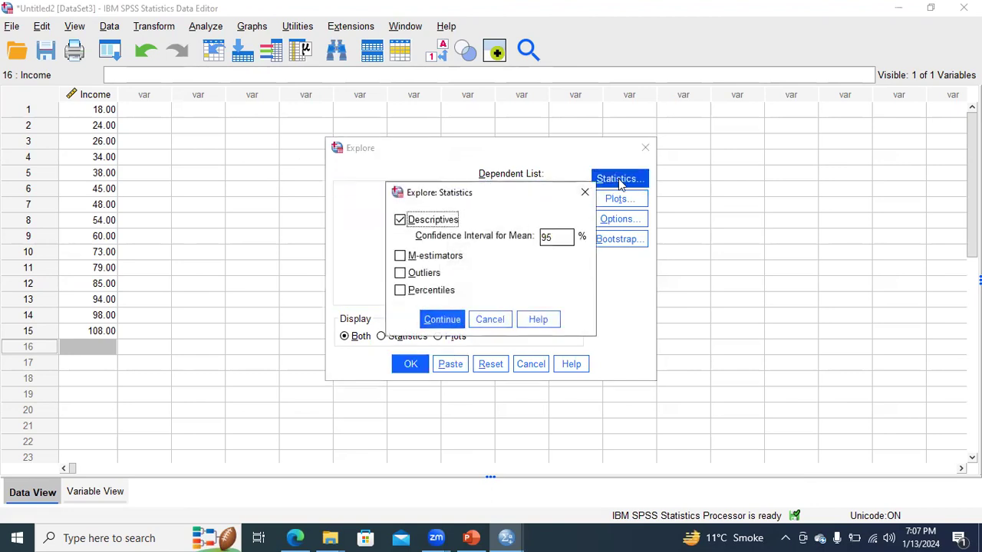
pyautogui.click(400, 292)
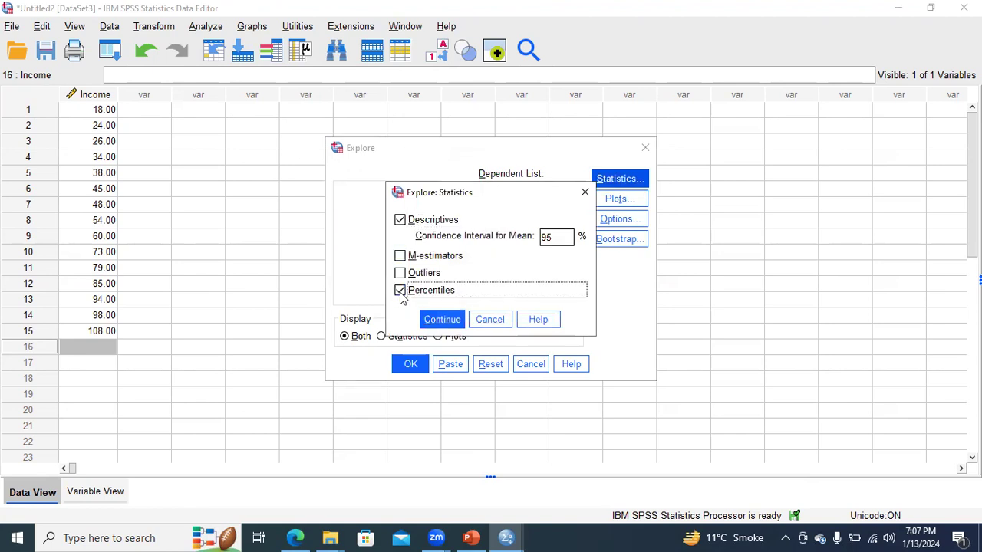
pyautogui.click(448, 320)
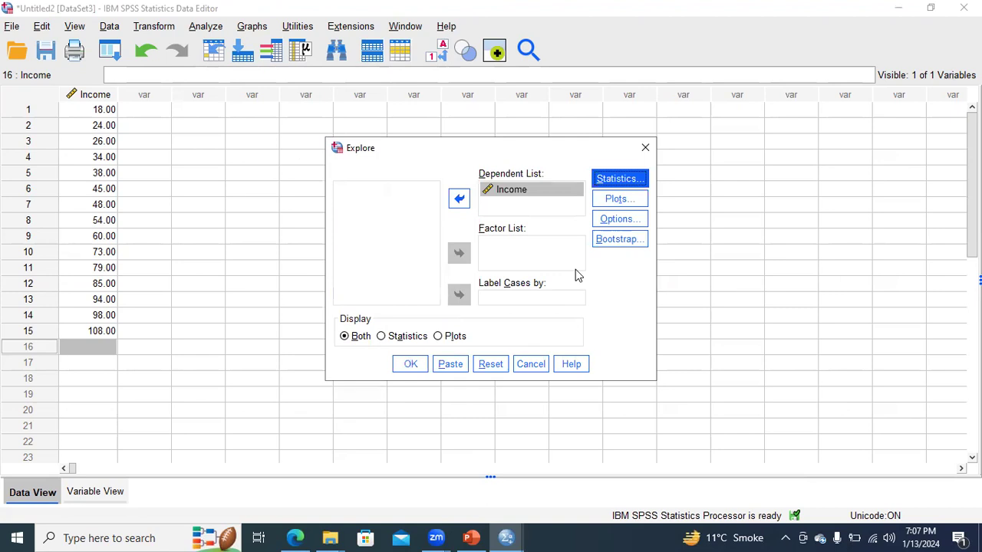
# - Remove the stem-and-leaf plot from the Explore plots, keeping the box plot with factor levels together
pyautogui.click(614, 199)
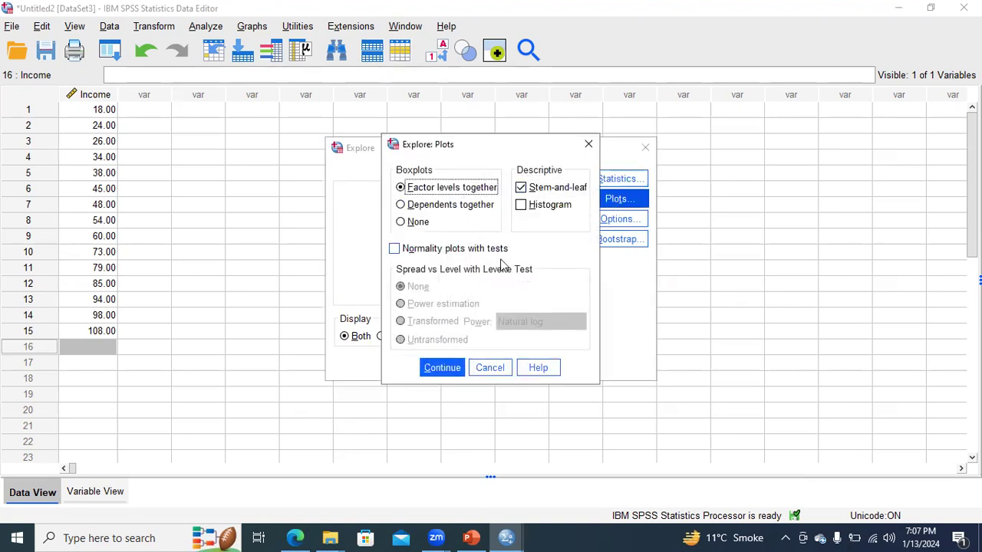
pyautogui.click(520, 187)
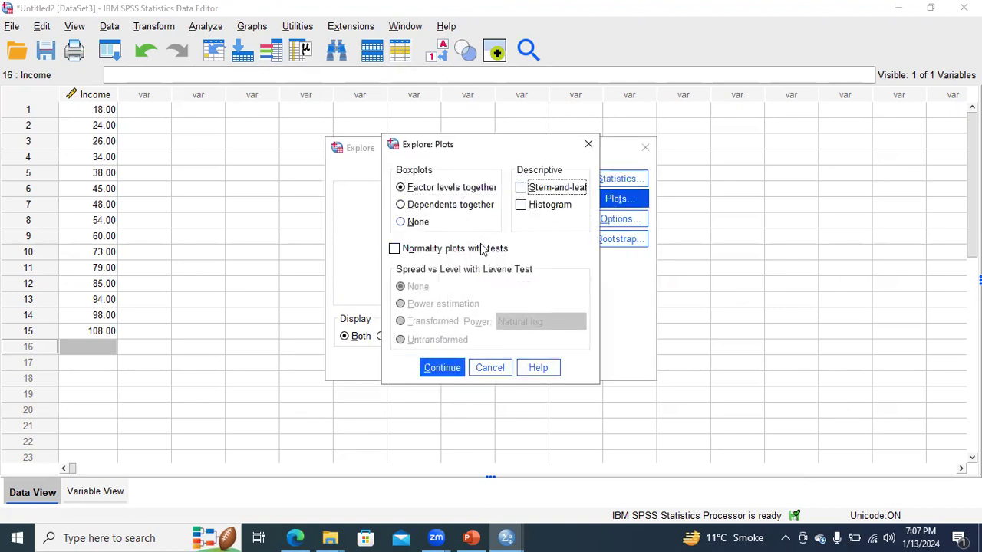
pyautogui.click(442, 368)
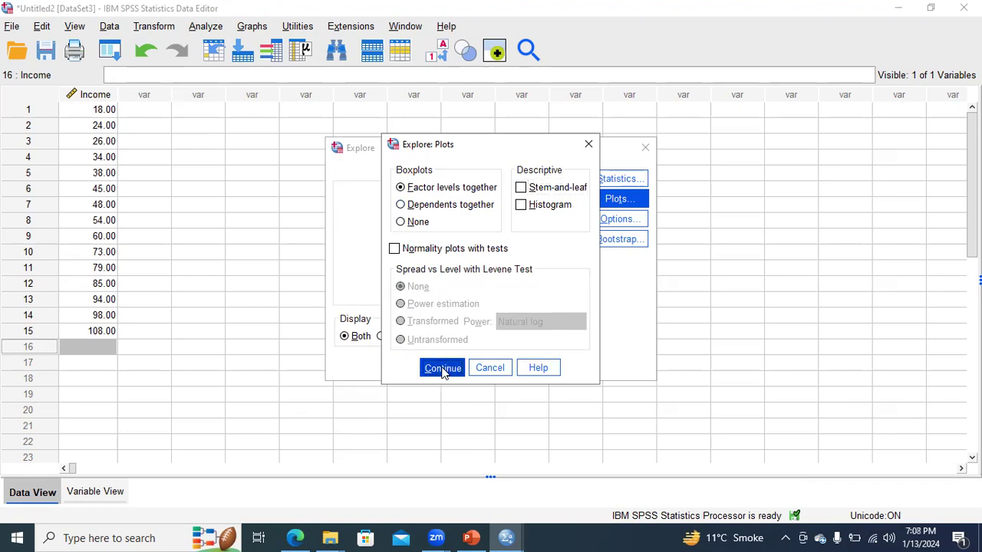
# - Check the missing-values options without changing them and run the Explore analysis on Income
pyautogui.click(619, 219)
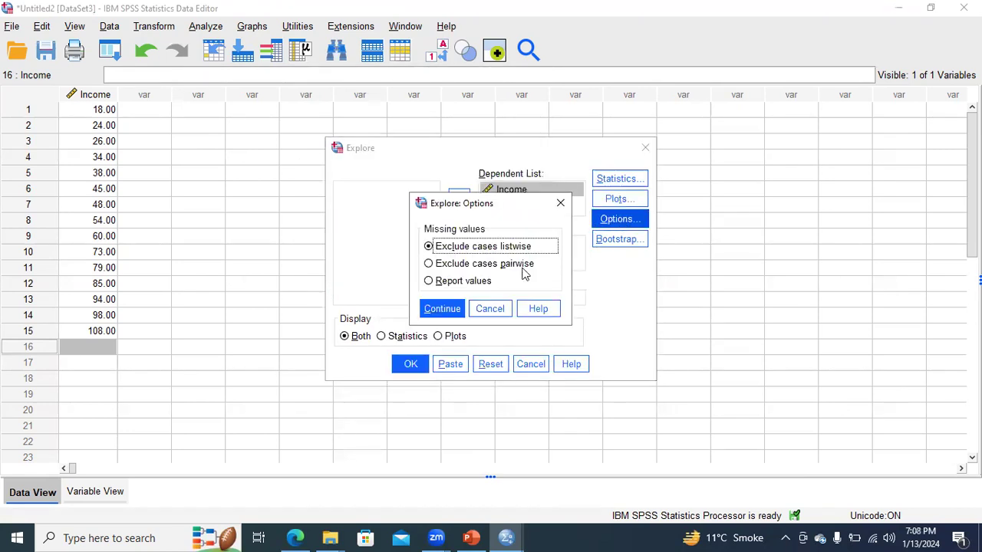
pyautogui.click(560, 203)
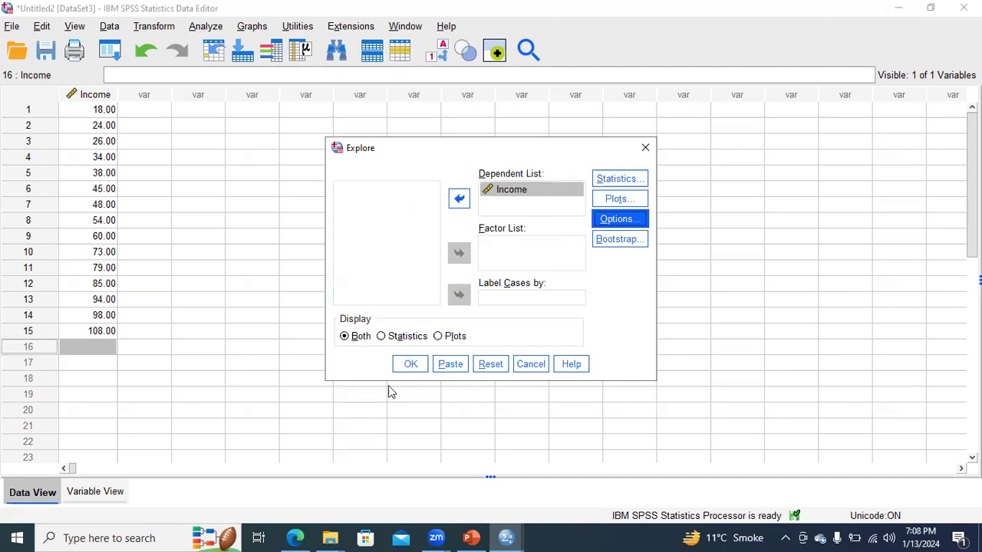
pyautogui.click(407, 364)
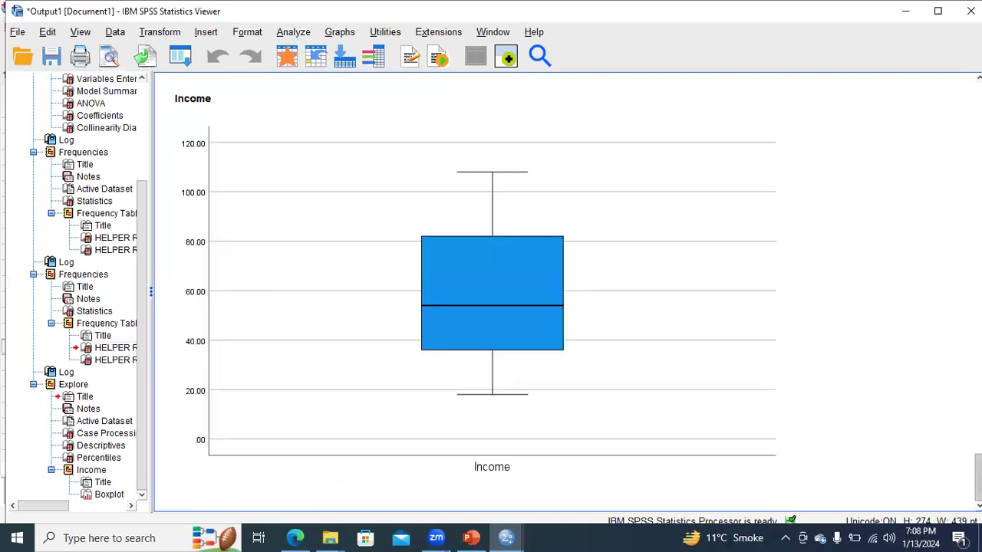
# - Look through the Explore output for Income, focusing on the Descriptives table
pyautogui.scroll(7, 491, 292)
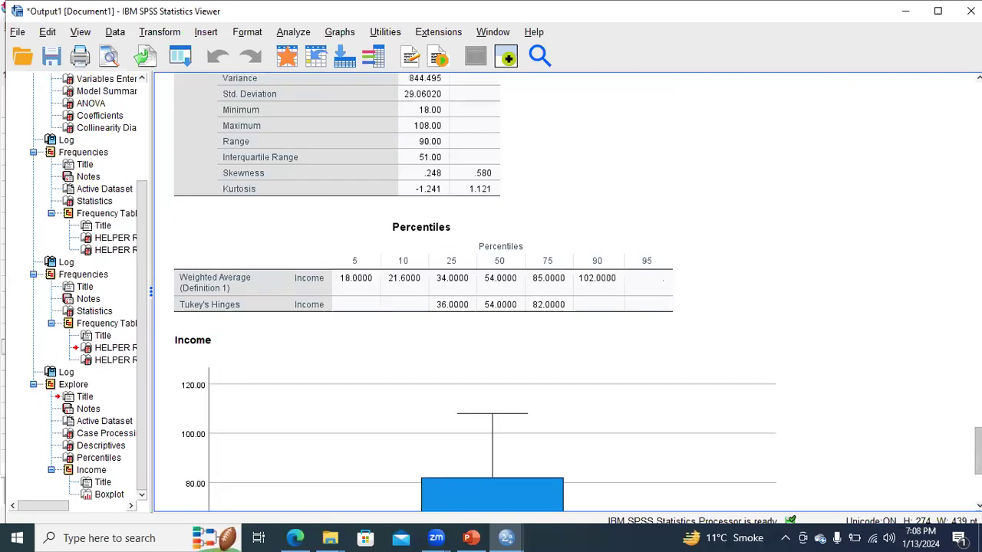
pyautogui.scroll(-1, 491, 291)
pyautogui.scroll(7, 491, 292)
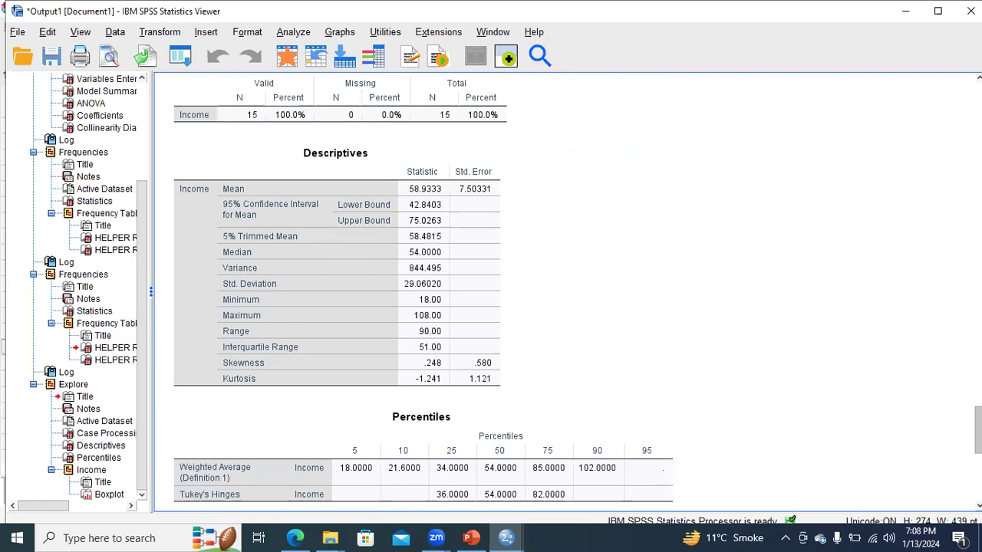
pyautogui.scroll(-7, 491, 292)
pyautogui.click(388, 236)
pyautogui.click(389, 236)
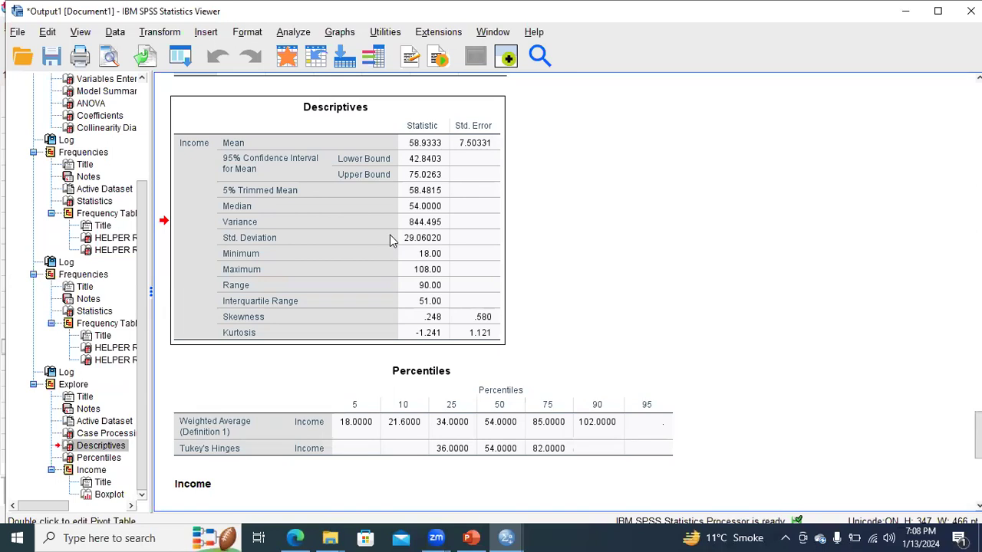
pyautogui.scroll(-3, 716, 331)
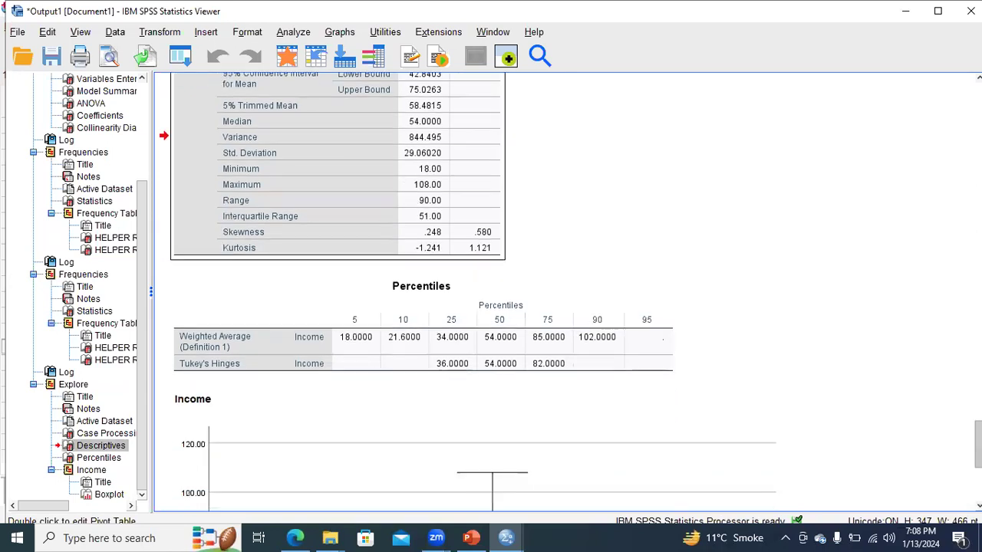
pyautogui.scroll(-6, 568, 292)
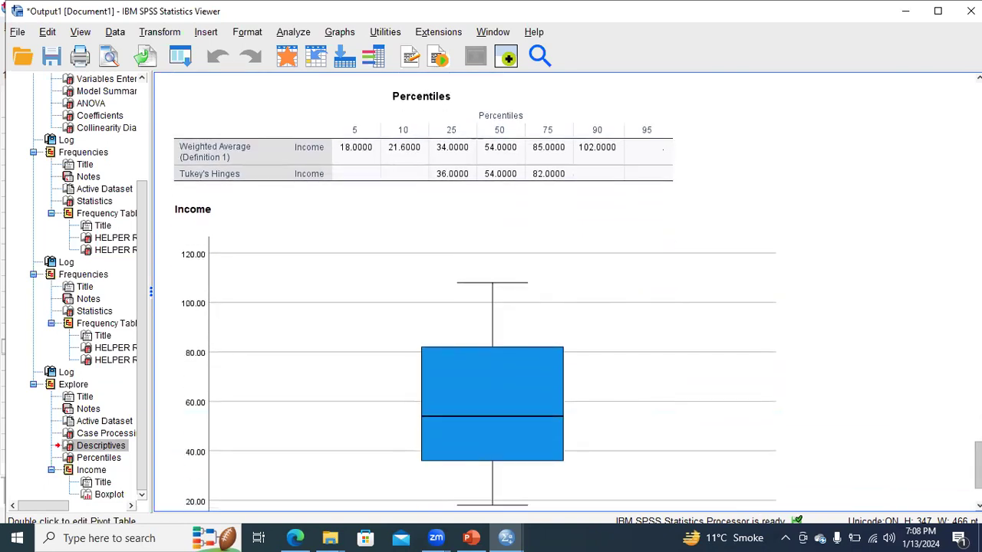
pyautogui.scroll(3, 675, 361)
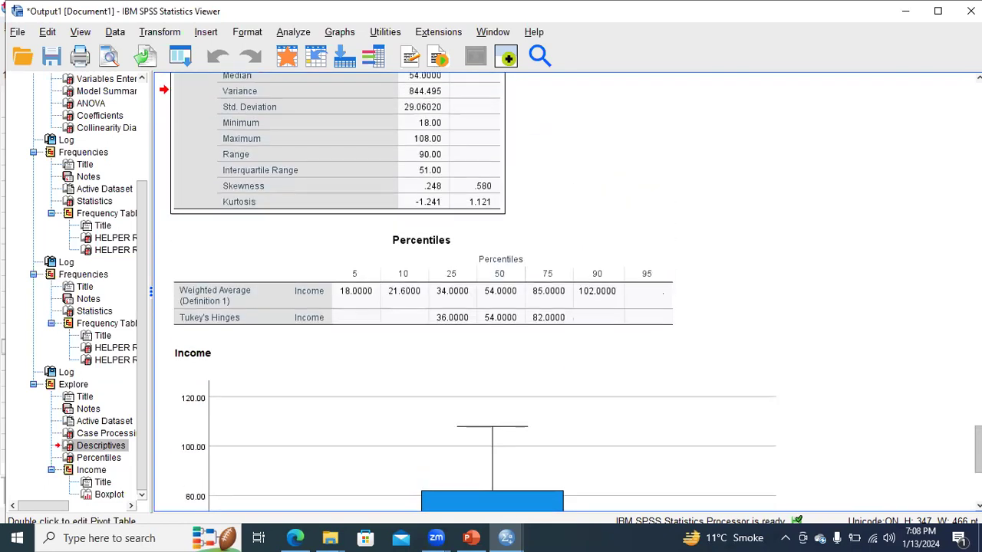
# - Read the Income Percentiles table and examine the box plot for circles or asterisks marking outliers
pyautogui.click(431, 253)
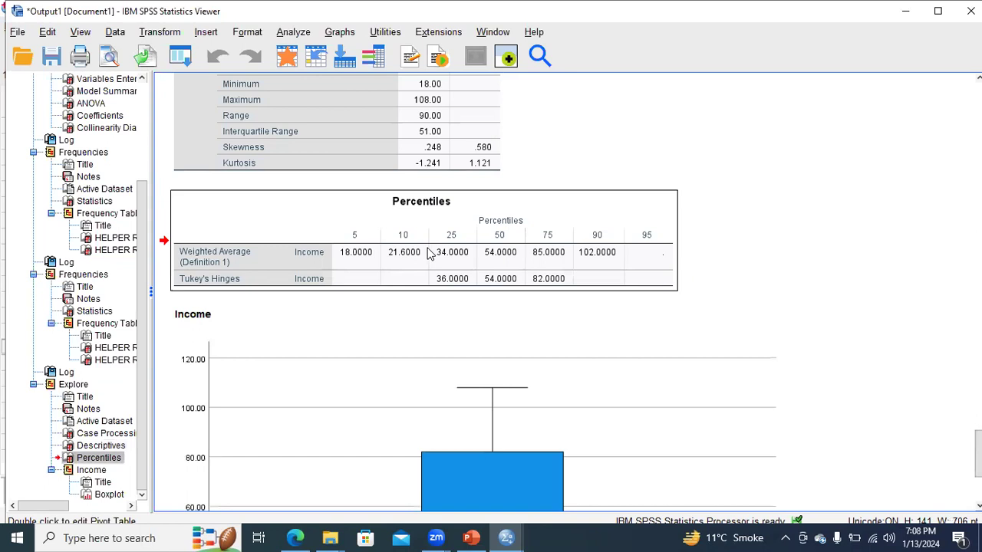
pyautogui.scroll(-5, 430, 253)
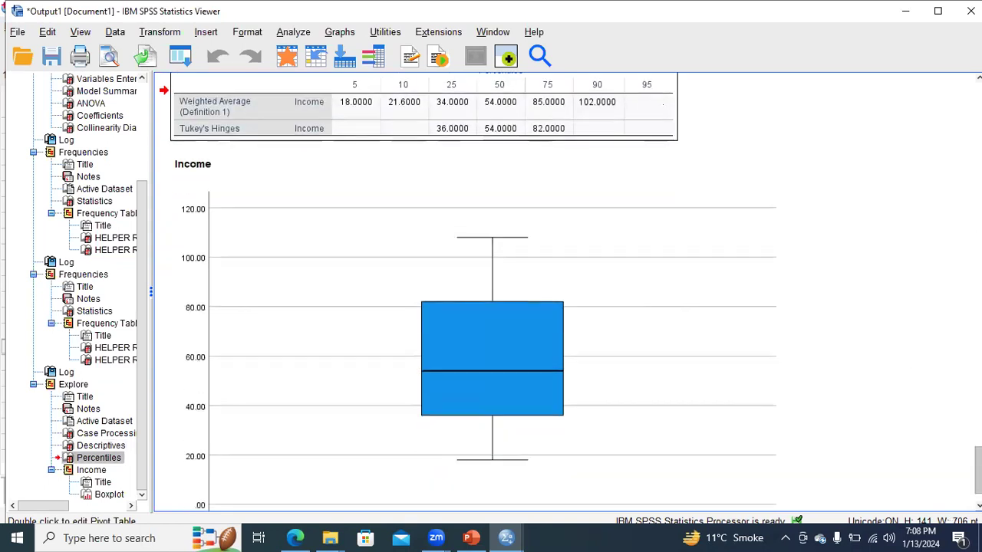
pyautogui.scroll(-2, 673, 382)
pyautogui.click(522, 365)
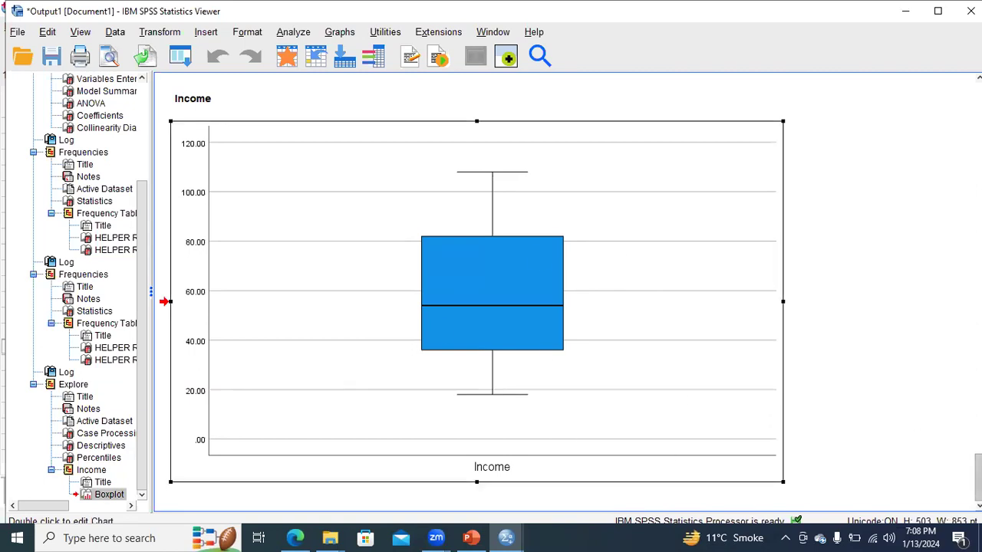
pyautogui.scroll(10, 529, 373)
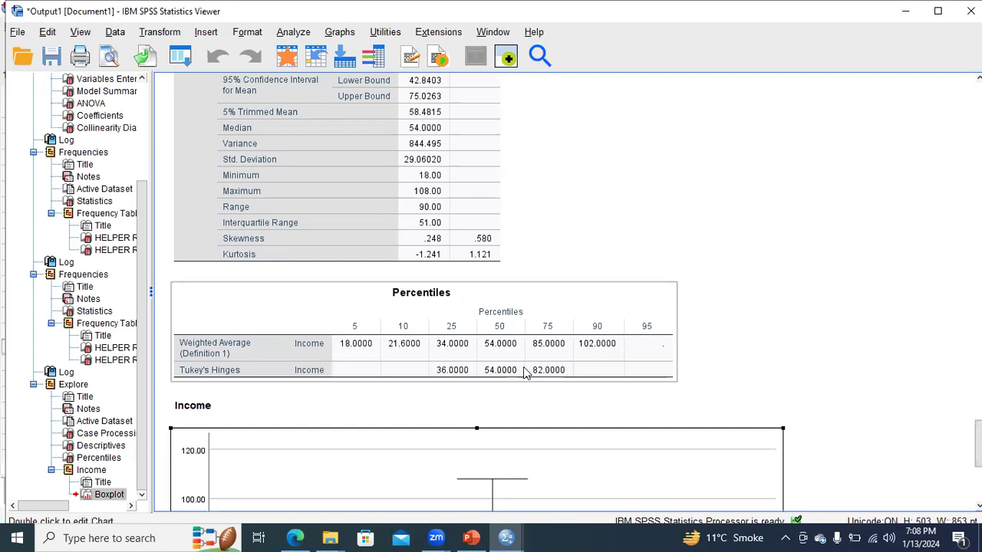
pyautogui.click(526, 373)
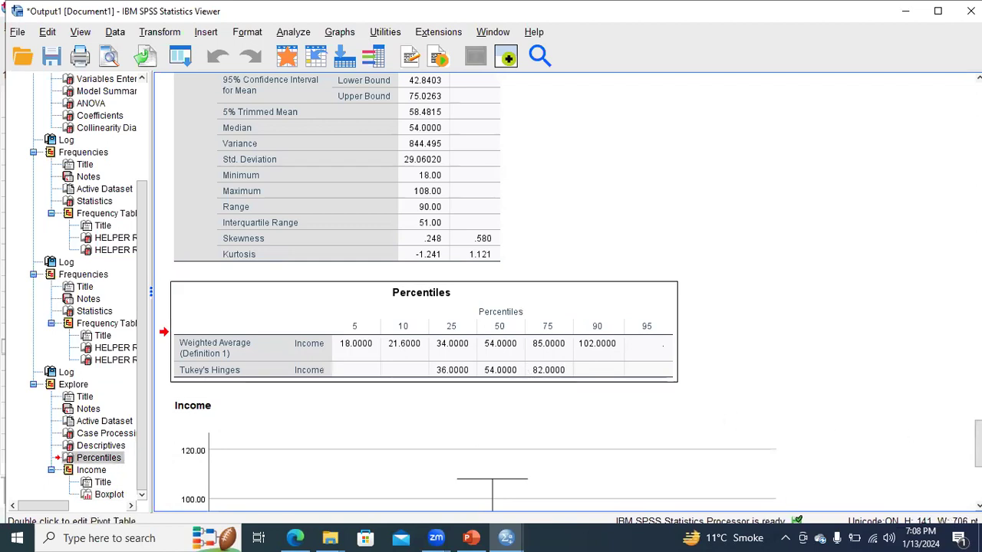
pyautogui.scroll(-2, 731, 421)
pyautogui.scroll(-5, 468, 292)
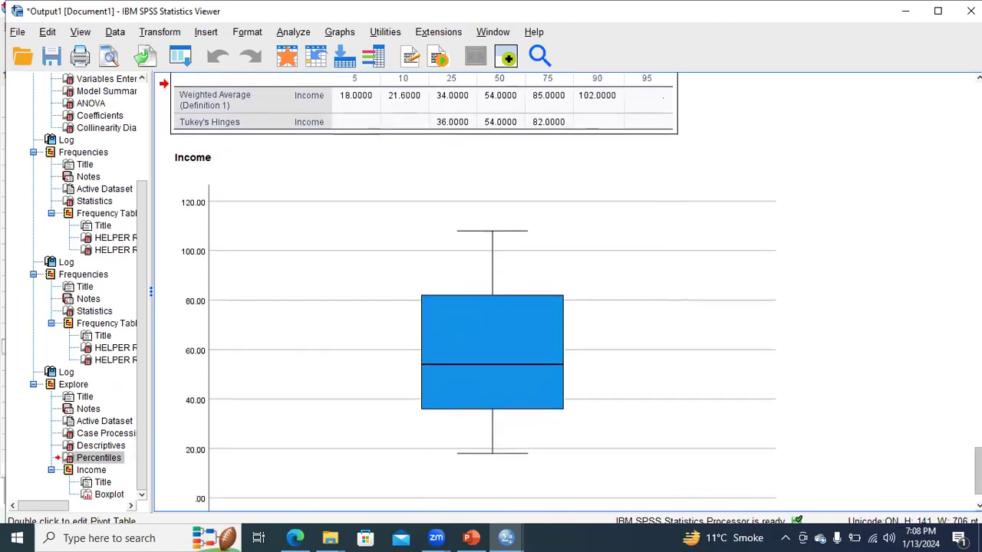
pyautogui.scroll(-1, 682, 350)
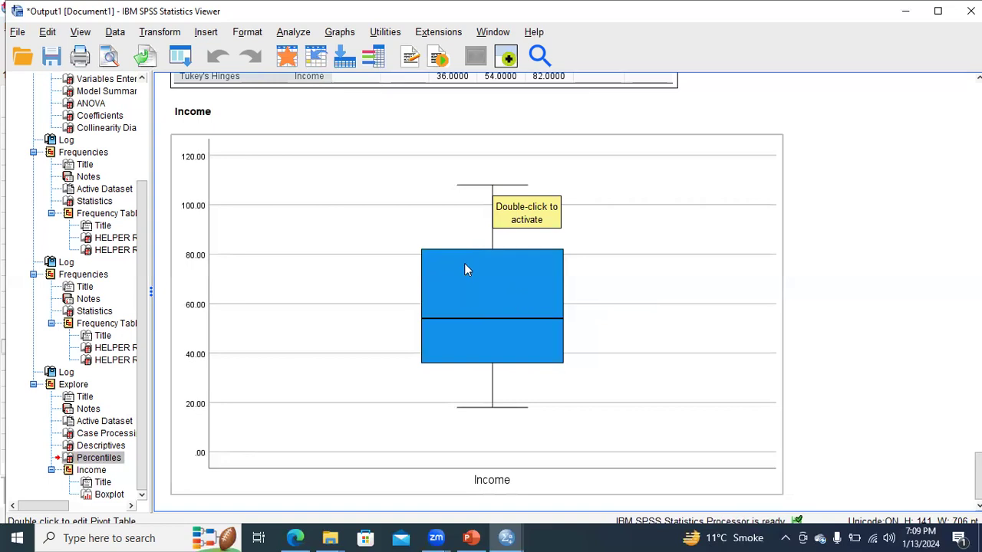
# - Compare the box plot's whiskers, box edges and median line with the Income percentiles and Tukey's hinges
pyautogui.scroll(5, 914, 426)
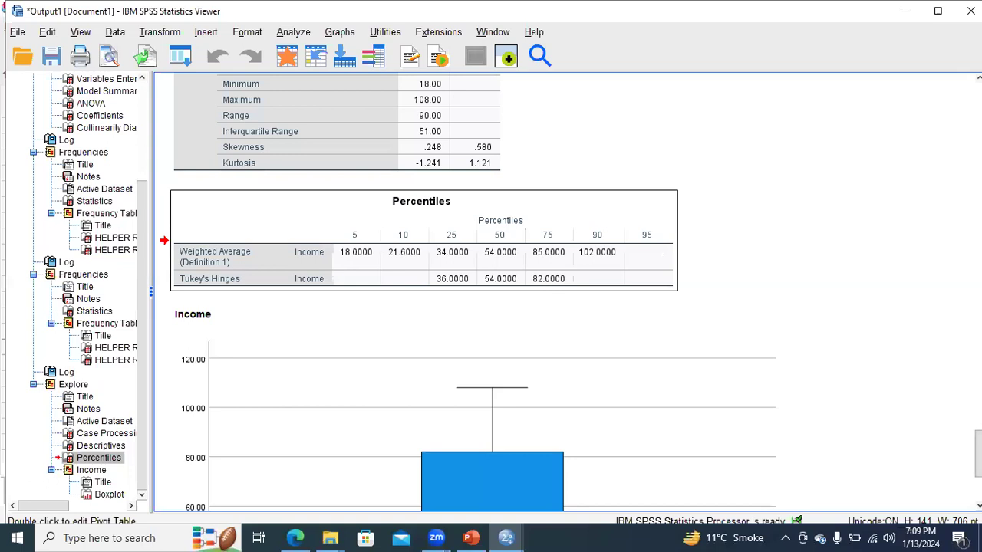
pyautogui.scroll(-5, 909, 458)
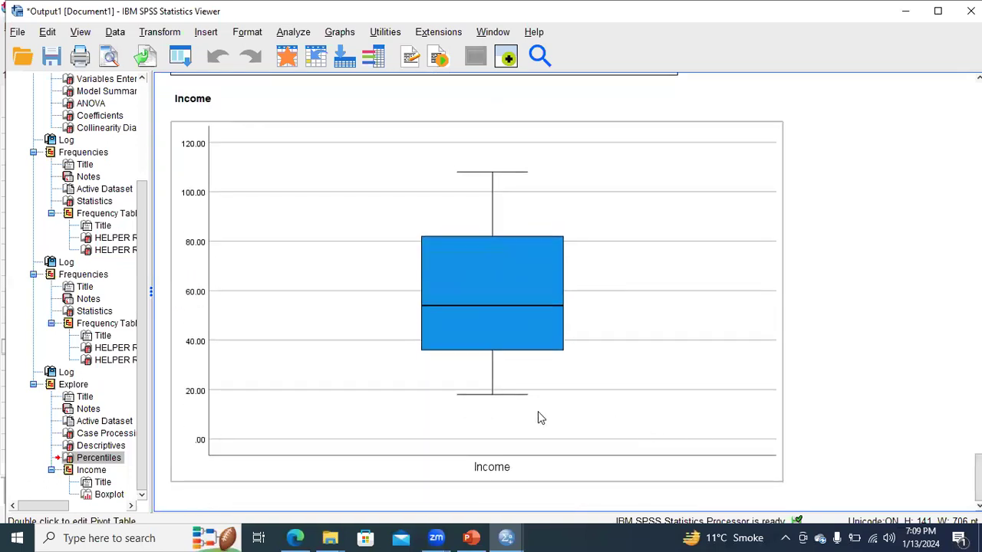
pyautogui.click(497, 400)
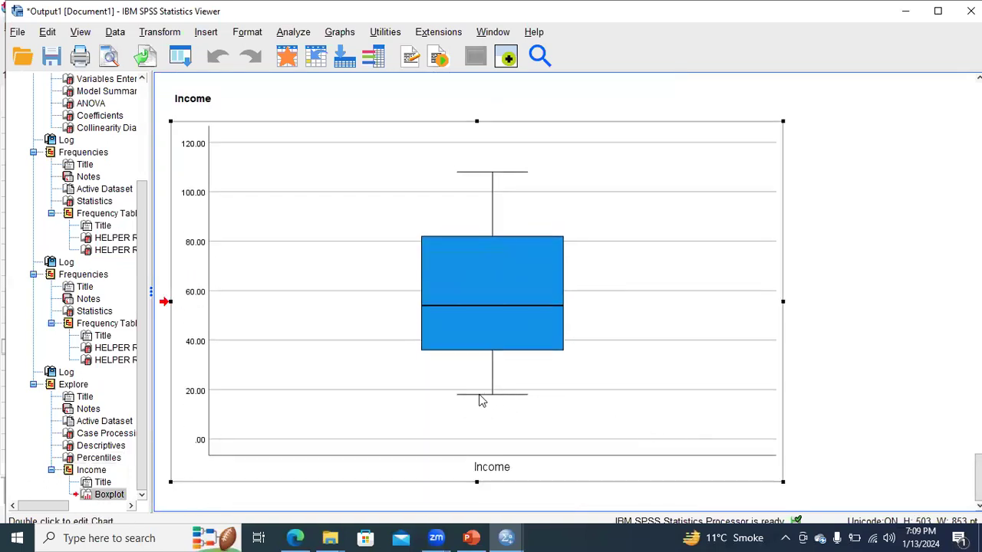
pyautogui.scroll(5, 958, 463)
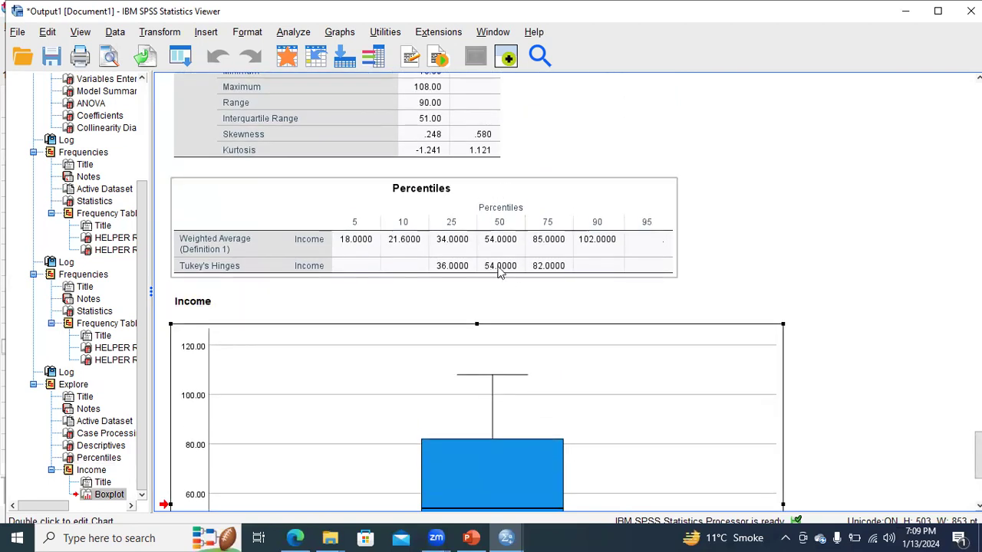
pyautogui.scroll(-4, 498, 347)
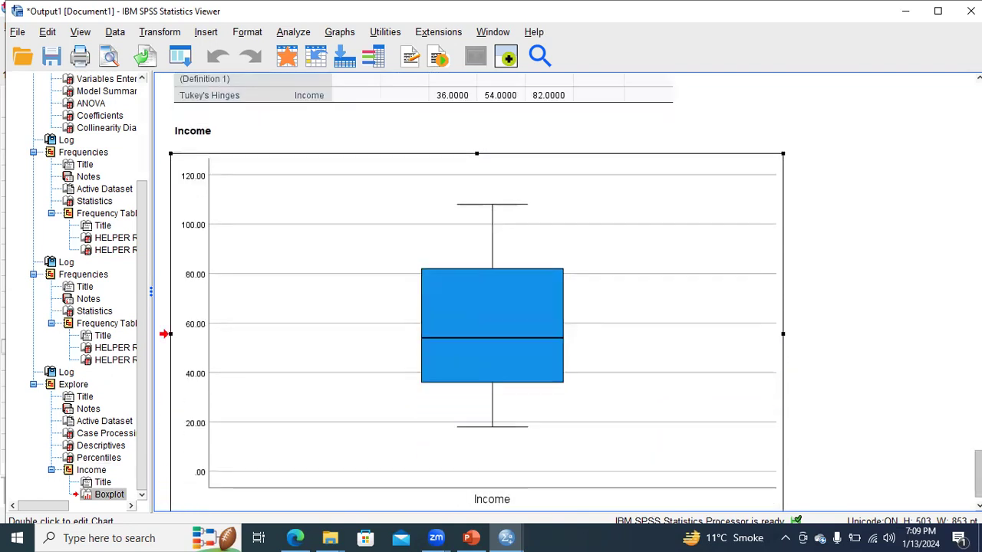
pyautogui.click(491, 338)
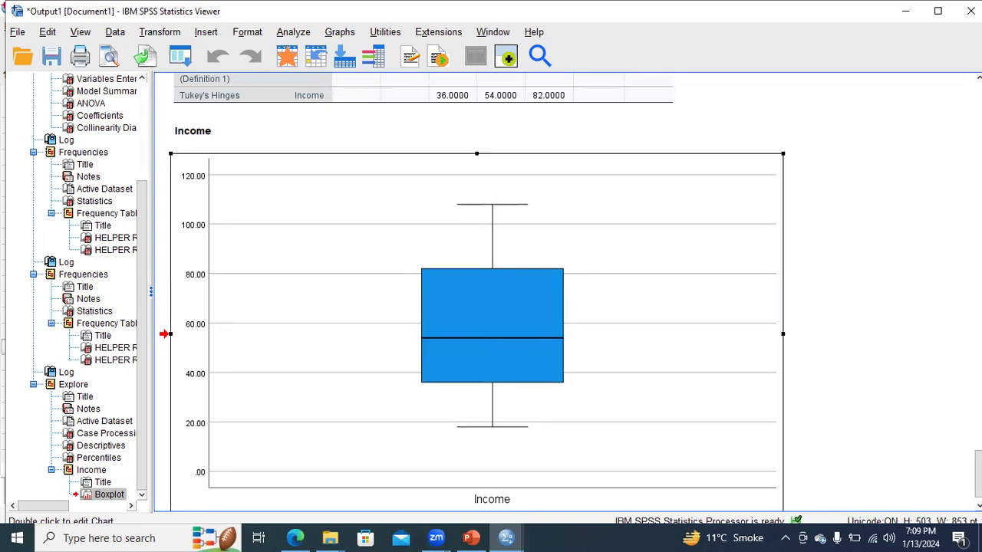
pyautogui.scroll(4, 491, 338)
pyautogui.click(533, 290)
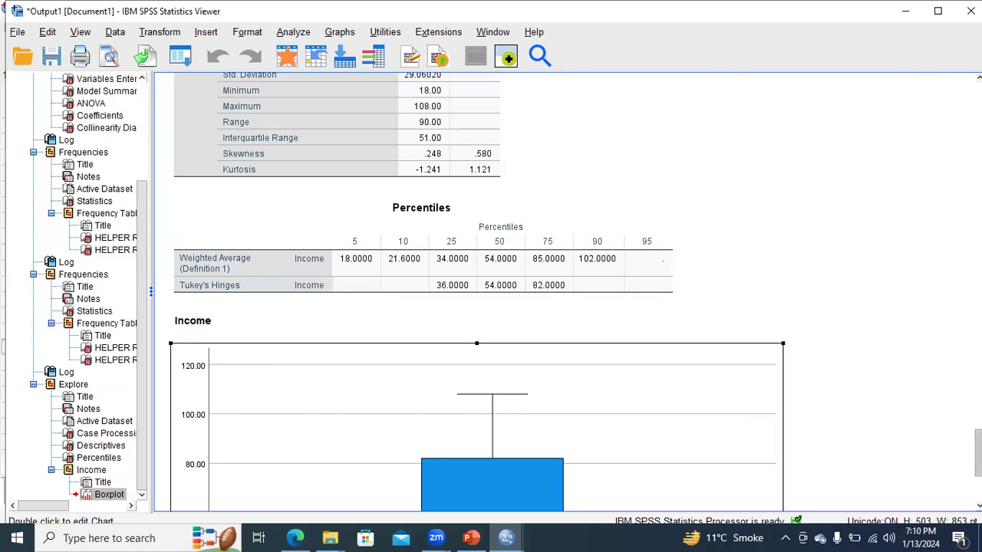
pyautogui.scroll(-5, 567, 291)
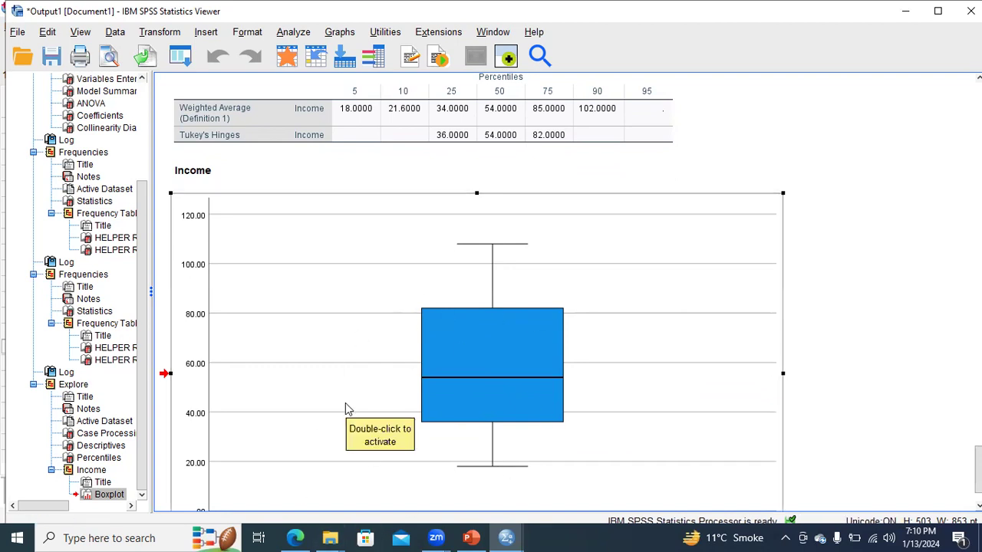
# - Switch to PowerPoint and start the slide show from the Explore Method for Detecting Outliers slide
pyautogui.click(471, 537)
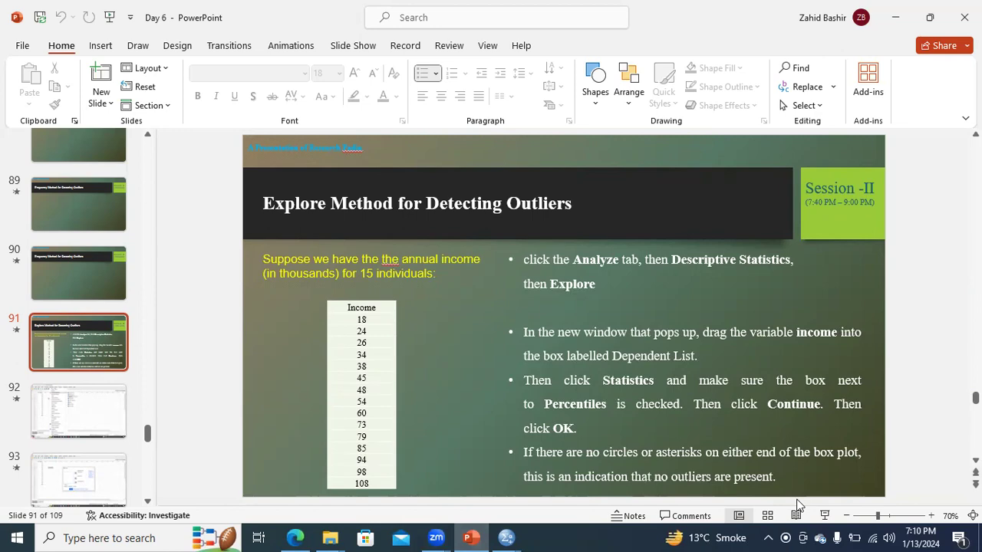
pyautogui.click(824, 515)
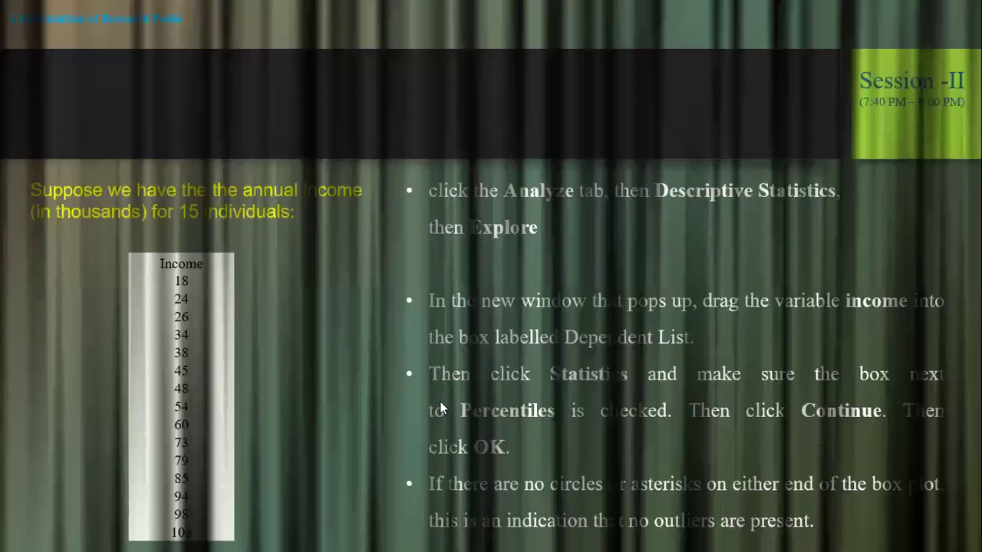